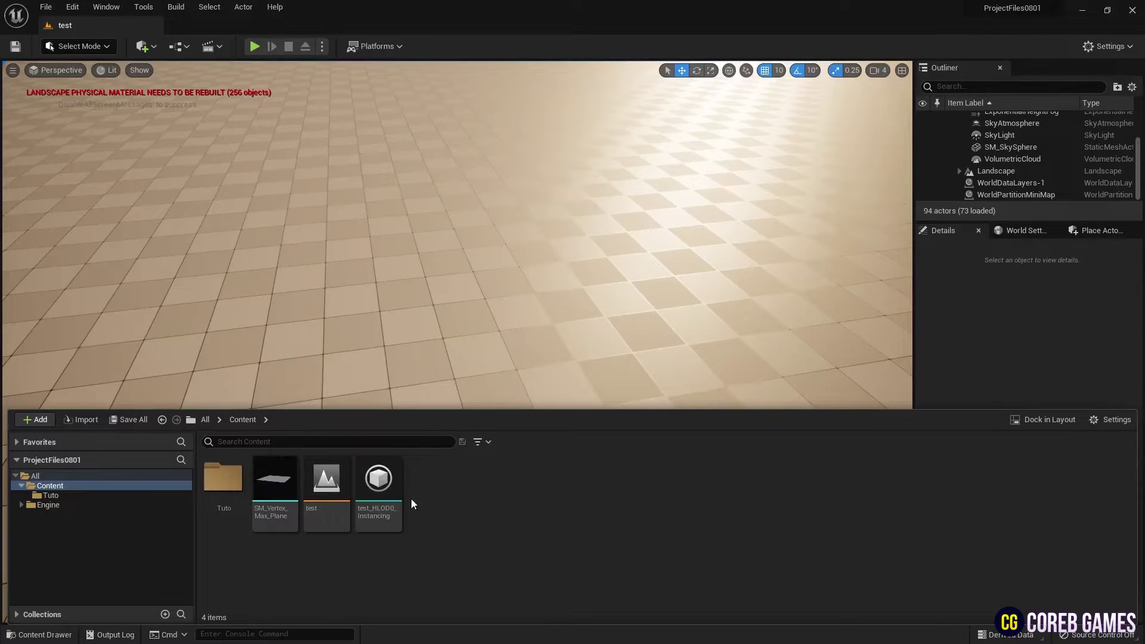
Create a new Material asset in the Content folder to become M_Wave.
{"action": "mouse_move", "coordinate": [276, 474]}
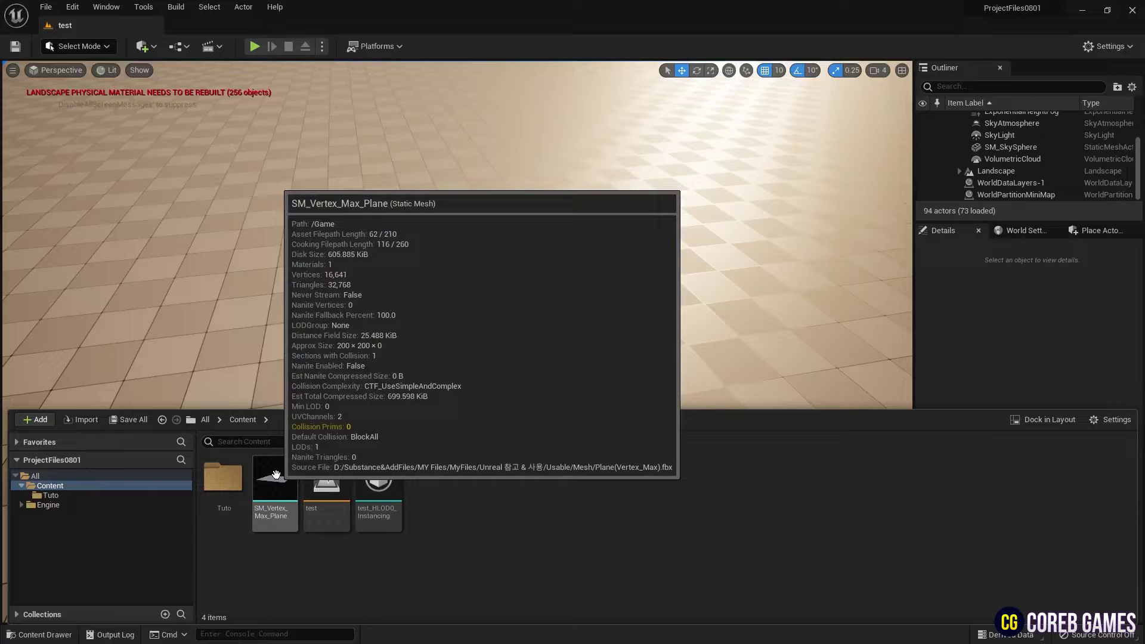
{"action": "right_click", "coordinate": [457, 476]}
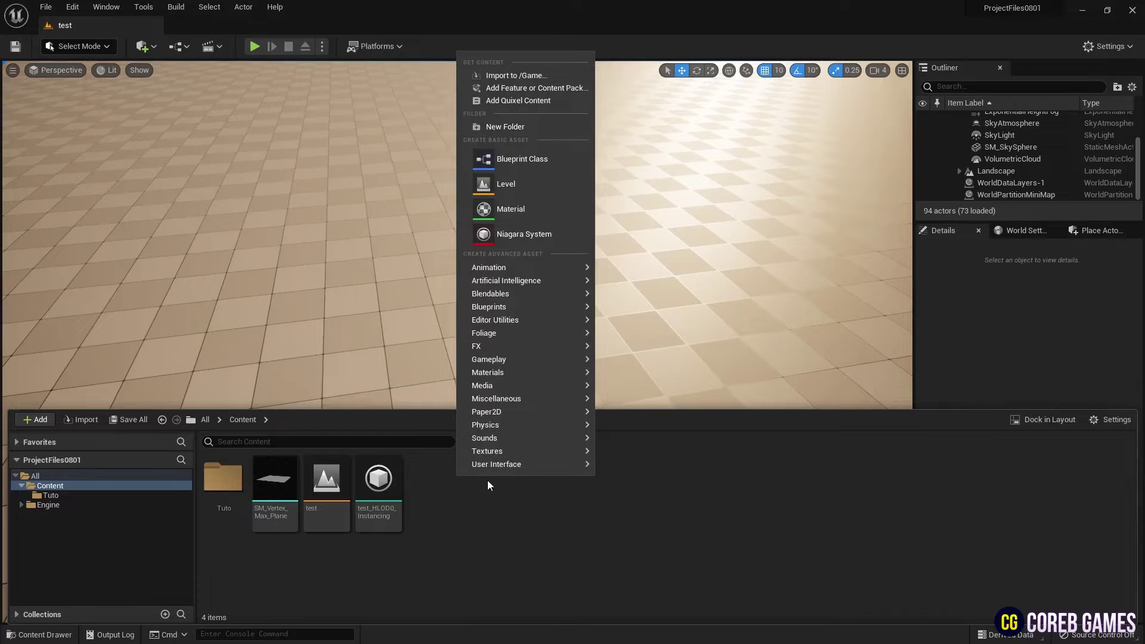
{"action": "left_click", "coordinate": [565, 210]}
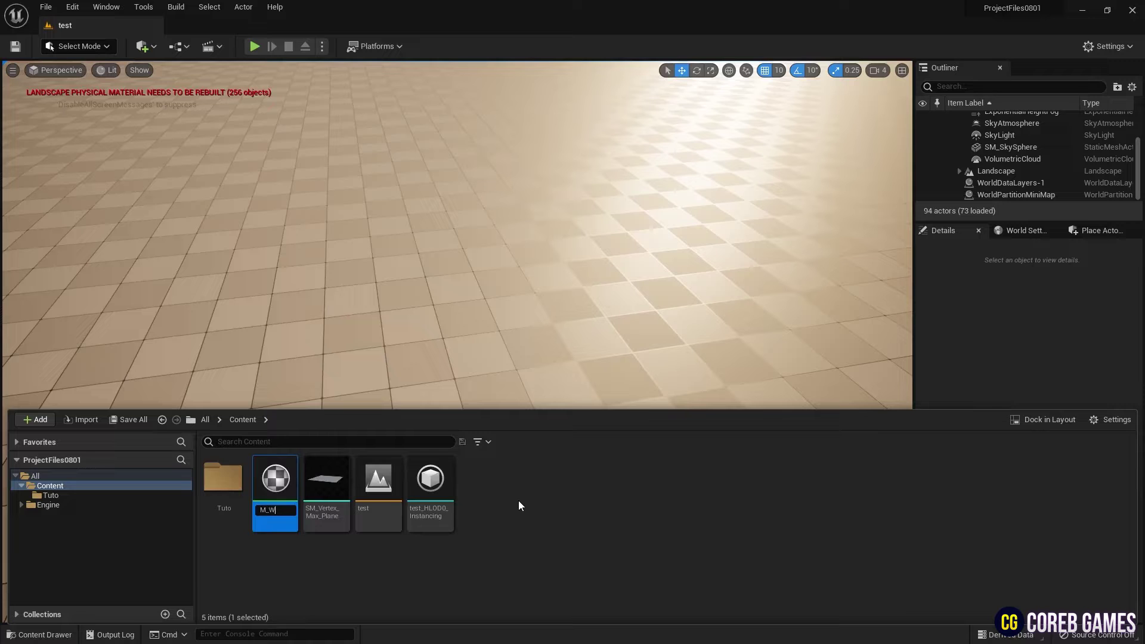
Open M_Wave in the material editor and set its Blend Mode to Translucent.
{"action": "double_click", "coordinate": [274, 481]}
{"action": "right_click_drag", "start_coordinate": [529, 335], "coordinate": [498, 349]}
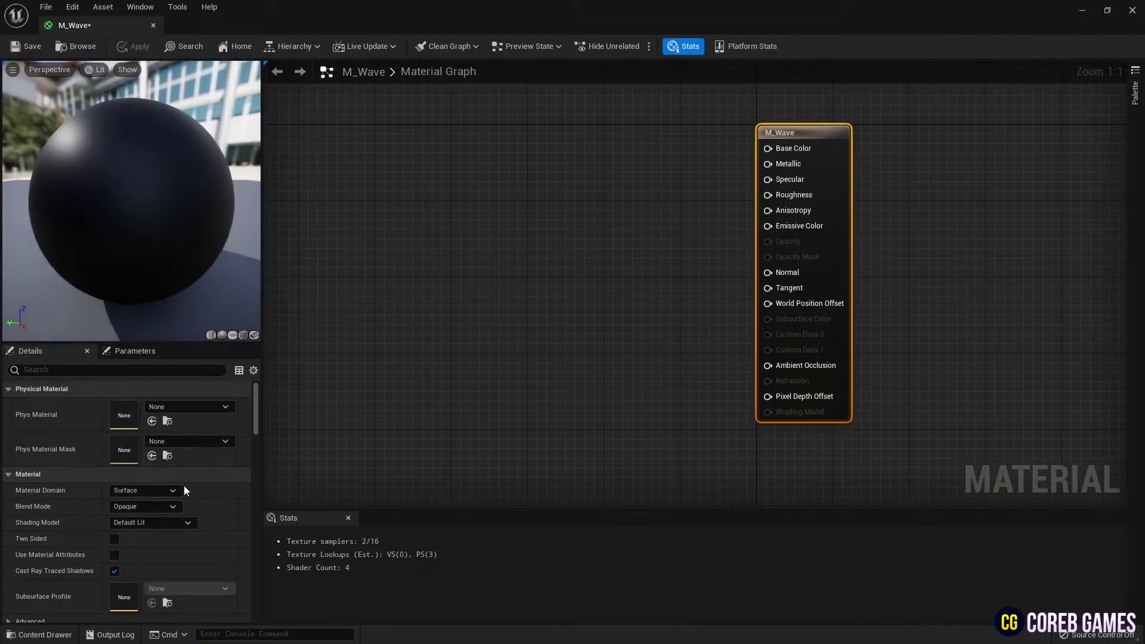
{"action": "left_click", "coordinate": [172, 507]}
{"action": "left_click", "coordinate": [168, 538]}
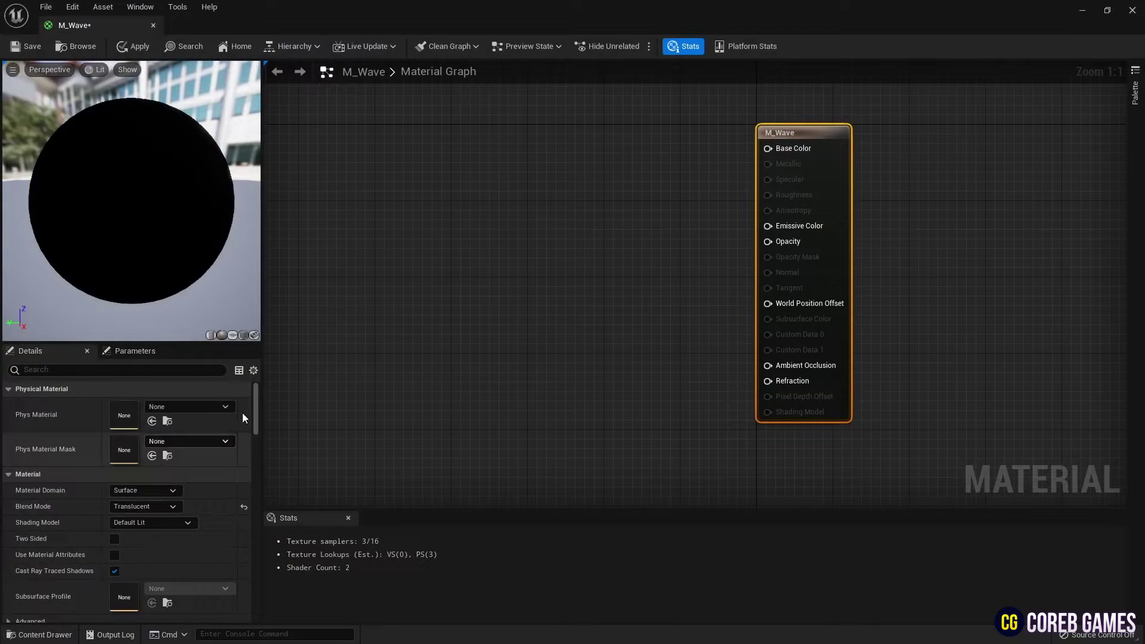
Set the preview mesh to SM_Vertex_Max_Plane and angle the preview toward the plane.
{"action": "left_click_drag", "start_coordinate": [252, 398], "coordinate": [252, 591]}
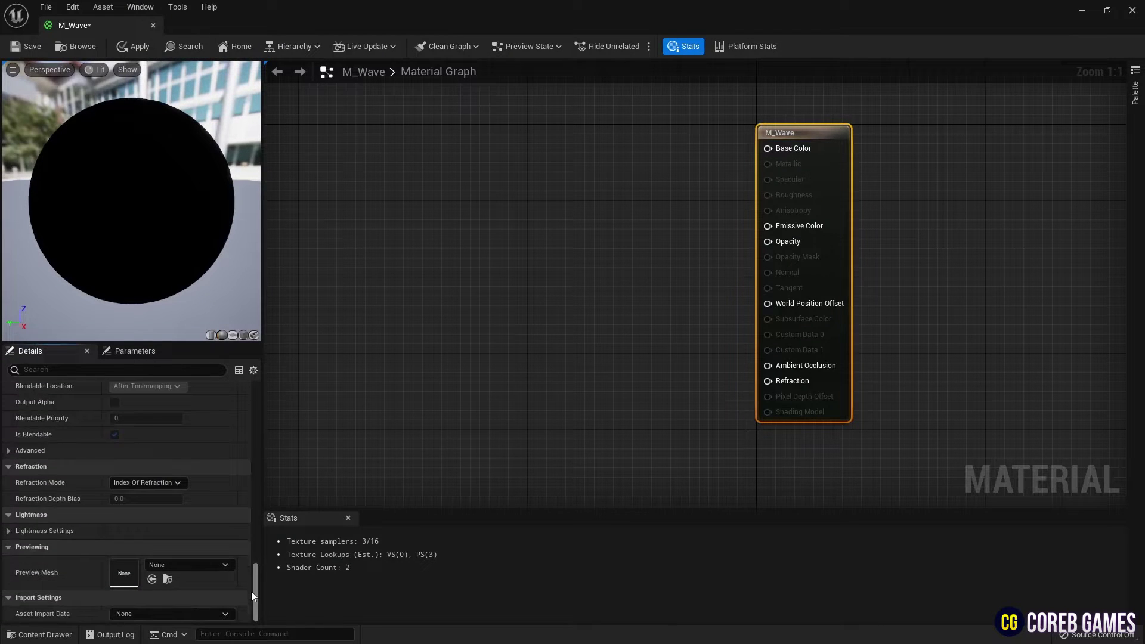
{"action": "left_click", "coordinate": [209, 564]}
{"action": "type", "text": "vert"}
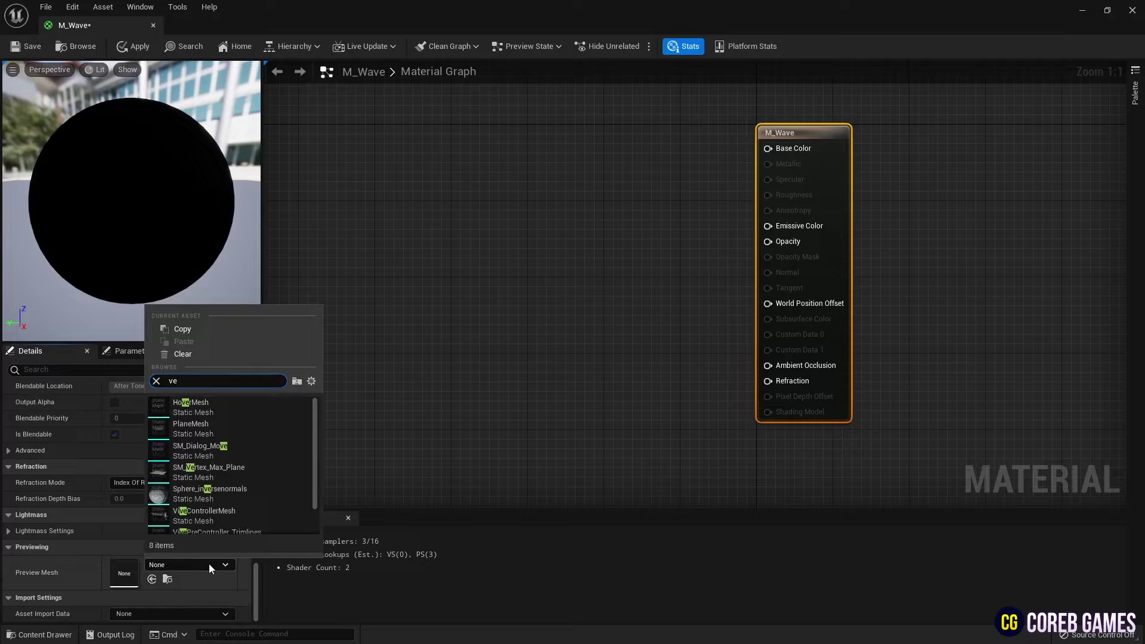
{"action": "left_click", "coordinate": [245, 406]}
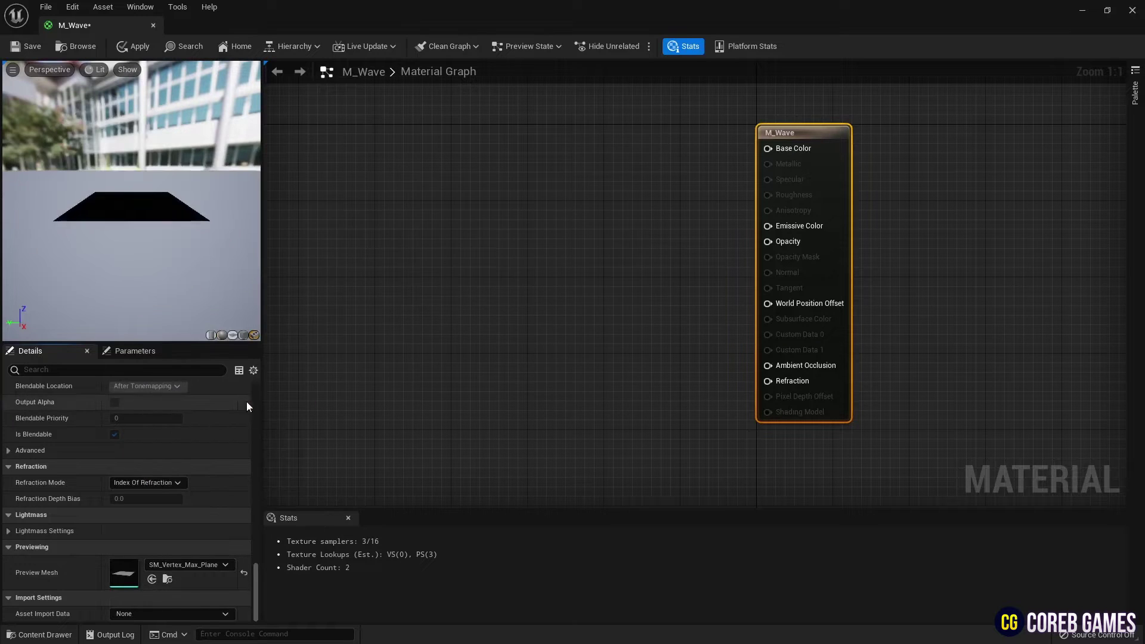
{"action": "left_click_drag", "start_coordinate": [145, 225], "coordinate": [173, 229]}
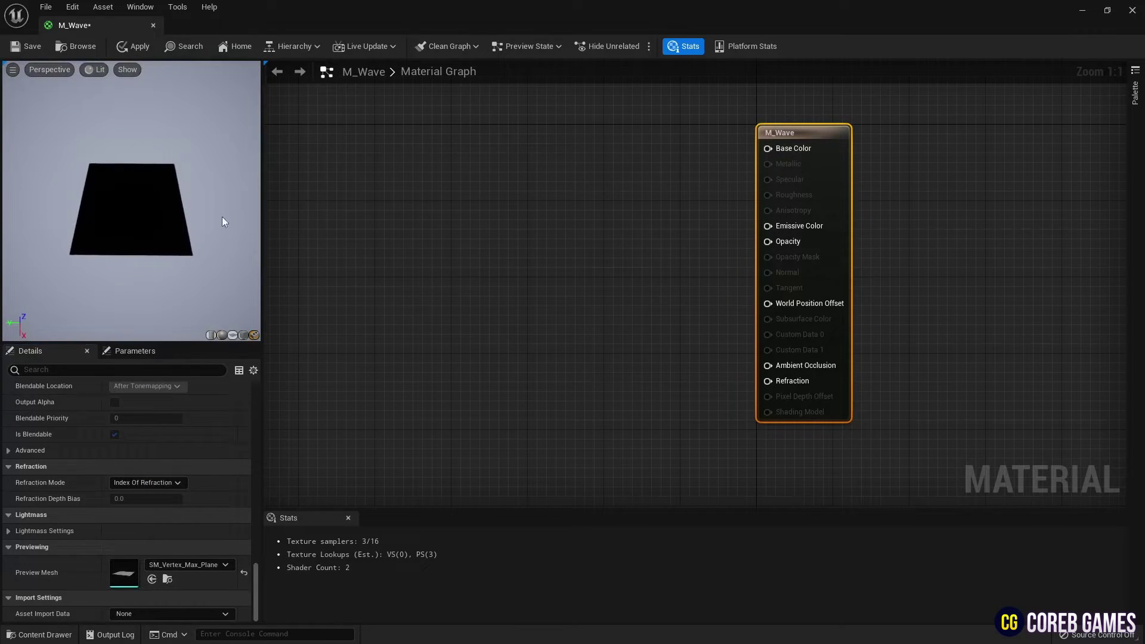
{"action": "right_click_drag", "start_coordinate": [412, 187], "coordinate": [534, 186]}
Add a VectorToRadialValue node and move it down and left.
{"action": "right_click", "coordinate": [477, 180]}
{"action": "type", "text": "vec"}
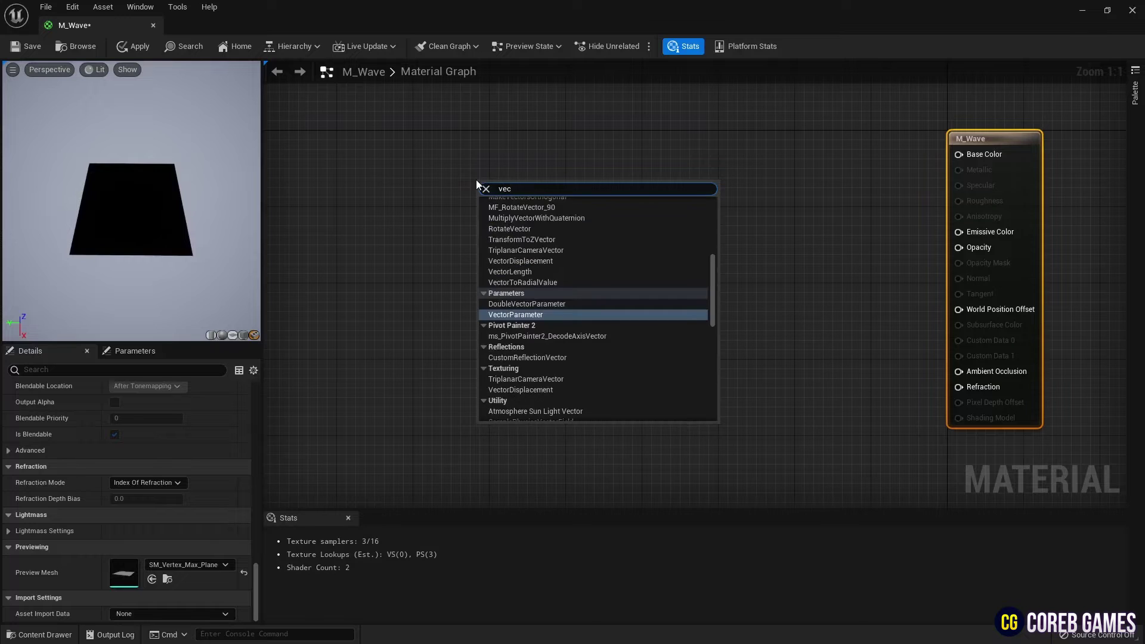
{"action": "type", "text": "tor rad"}
{"action": "key", "text": "Return"}
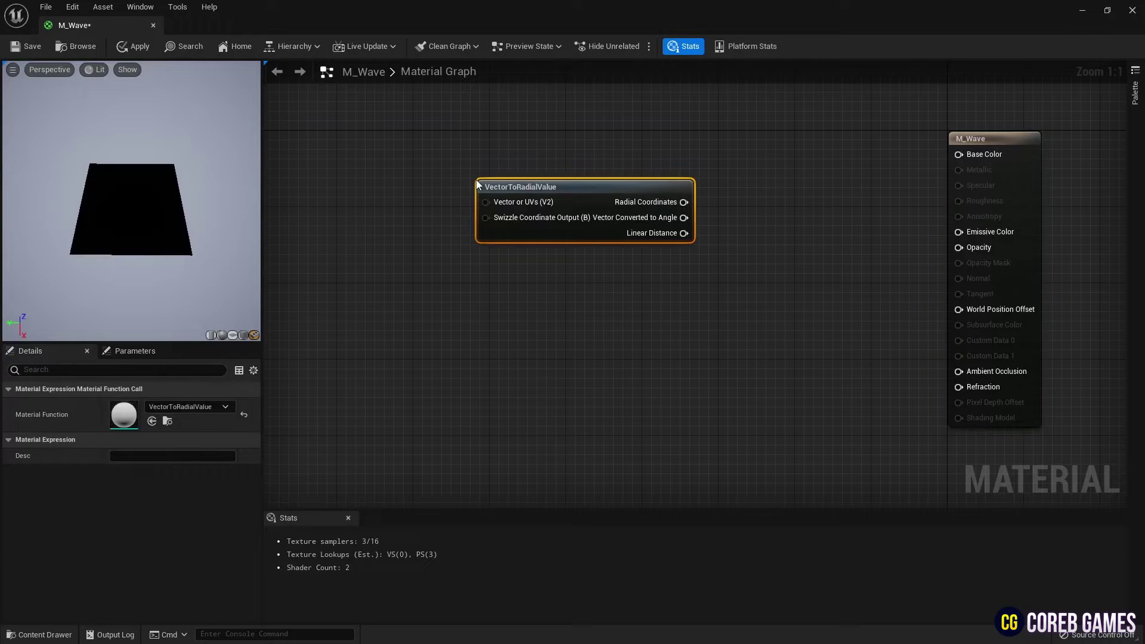
{"action": "left_click_drag", "start_coordinate": [672, 185], "coordinate": [482, 223]}
{"action": "left_click", "coordinate": [541, 226]}
Add BreakOutFloat2Components wired from Radial Coordinates and start previewing it.
{"action": "right_click", "coordinate": [535, 217]}
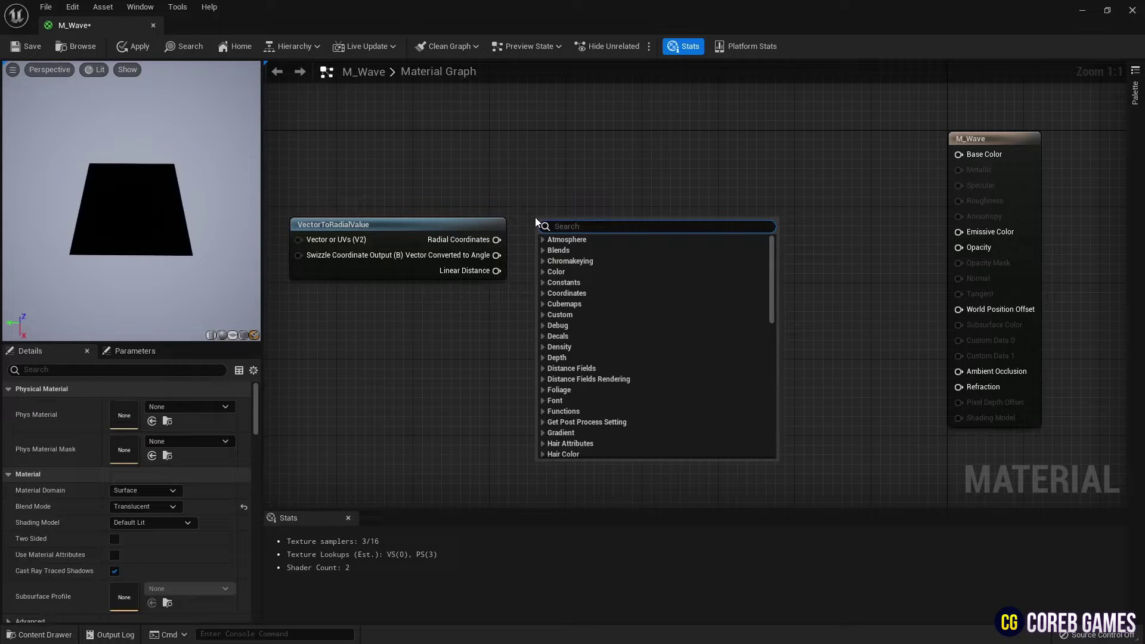
{"action": "type", "text": "brea"}
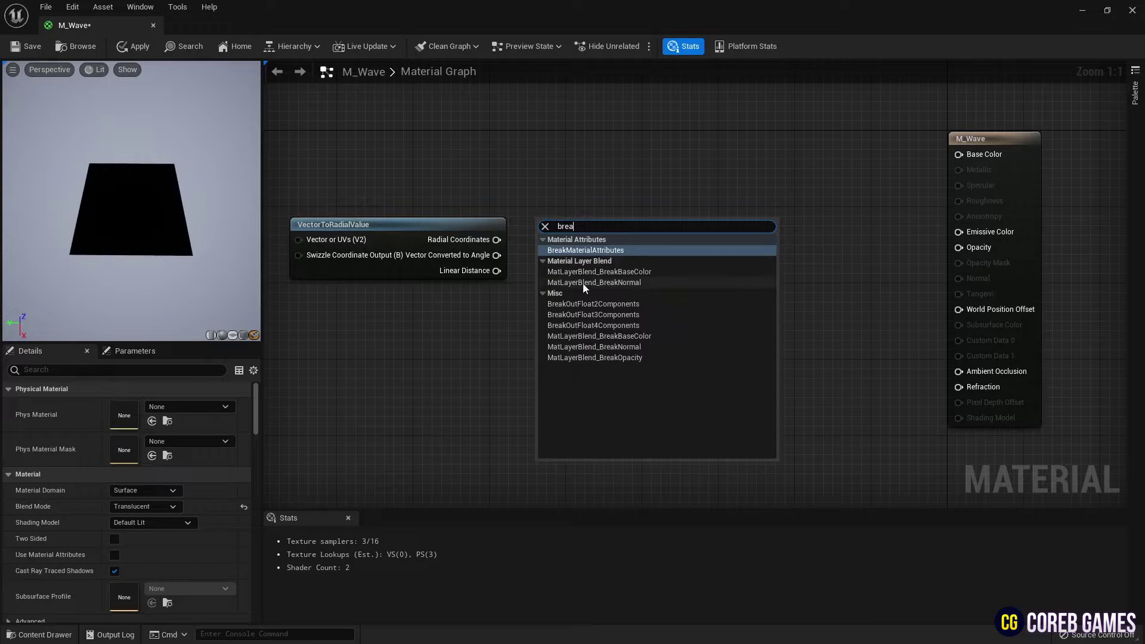
{"action": "left_click", "coordinate": [594, 304]}
{"action": "right_click", "coordinate": [591, 240]}
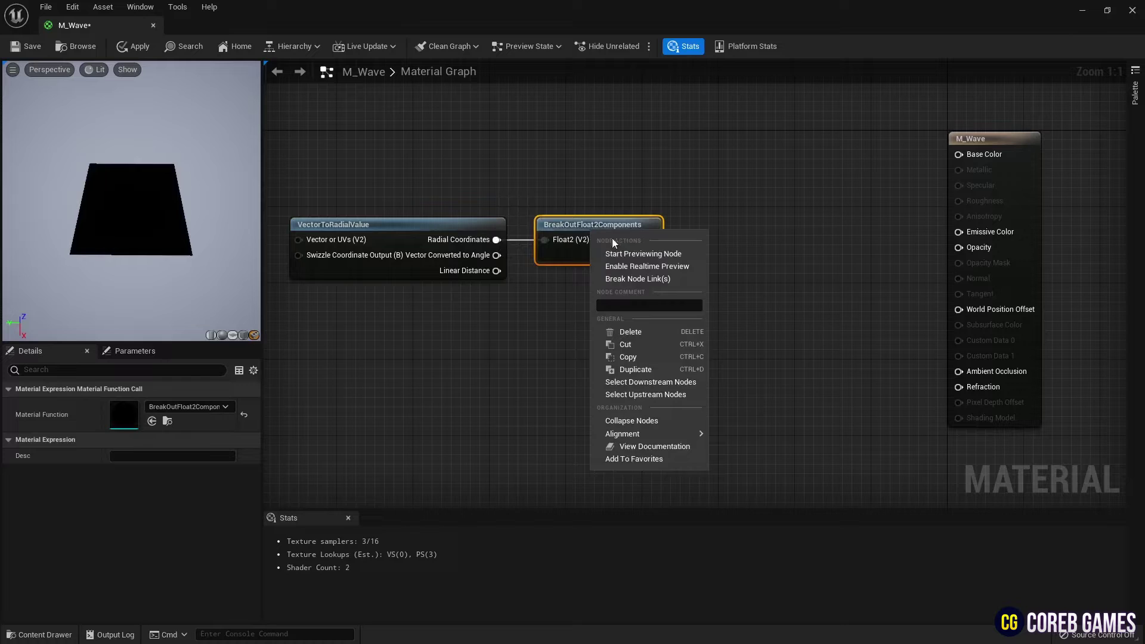
{"action": "left_click", "coordinate": [602, 253]}
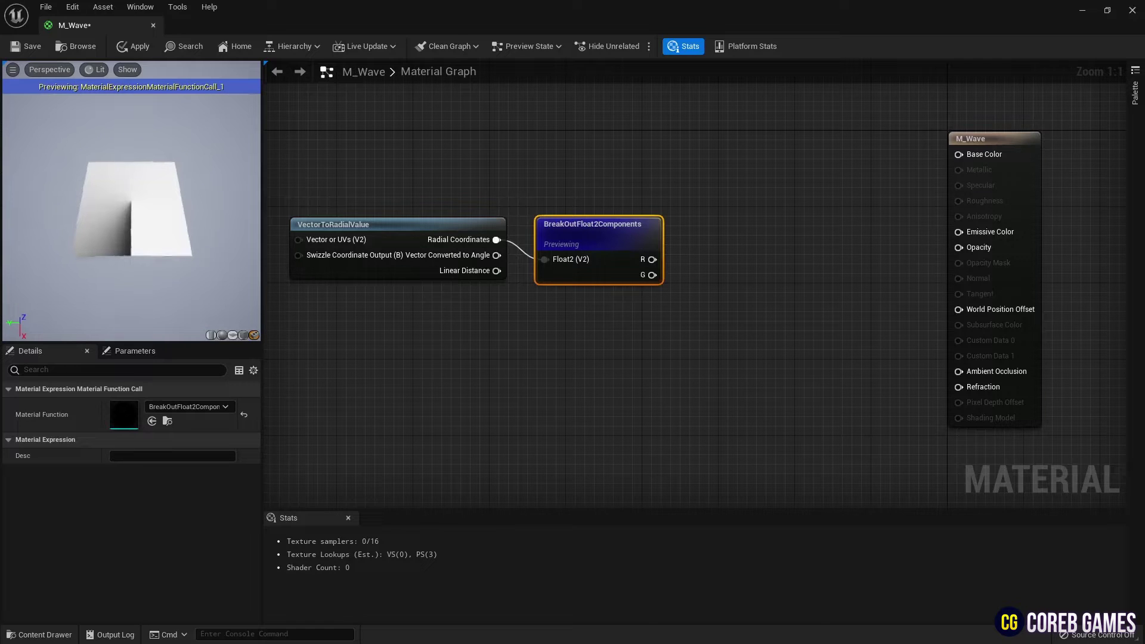
Stop previewing BreakOutFloat2Components and add an Add node fed by its R and G outputs.
{"action": "right_click", "coordinate": [564, 224]}
{"action": "left_click", "coordinate": [608, 251]}
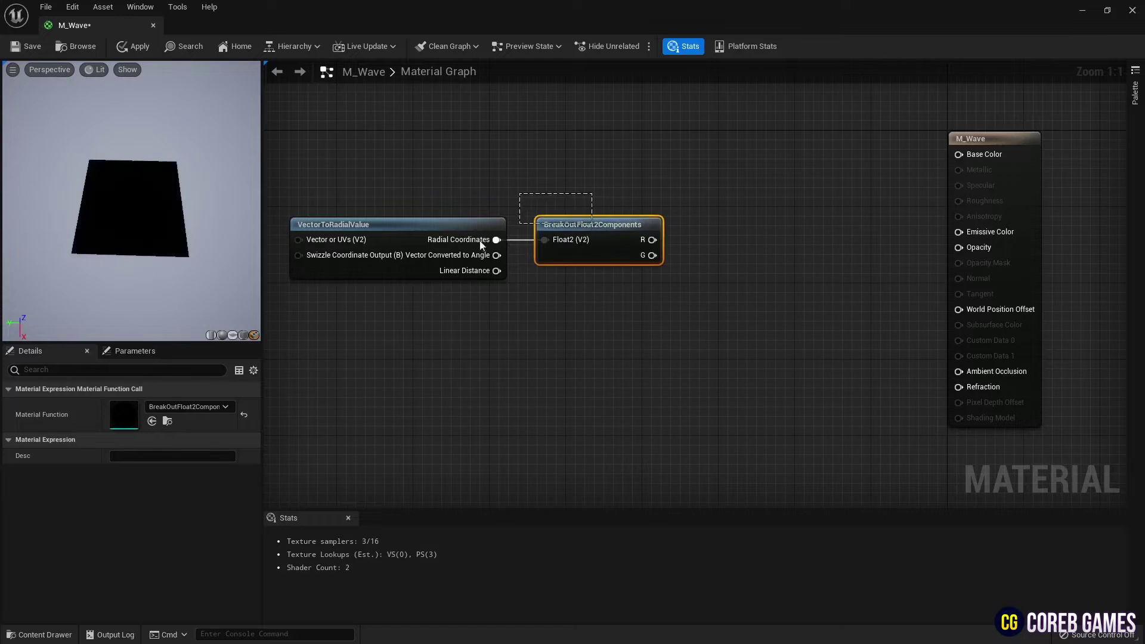
{"action": "right_click_drag", "start_coordinate": [746, 218], "coordinate": [678, 217]}
{"action": "left_click", "coordinate": [658, 225]}
{"action": "left_click", "coordinate": [658, 227]}
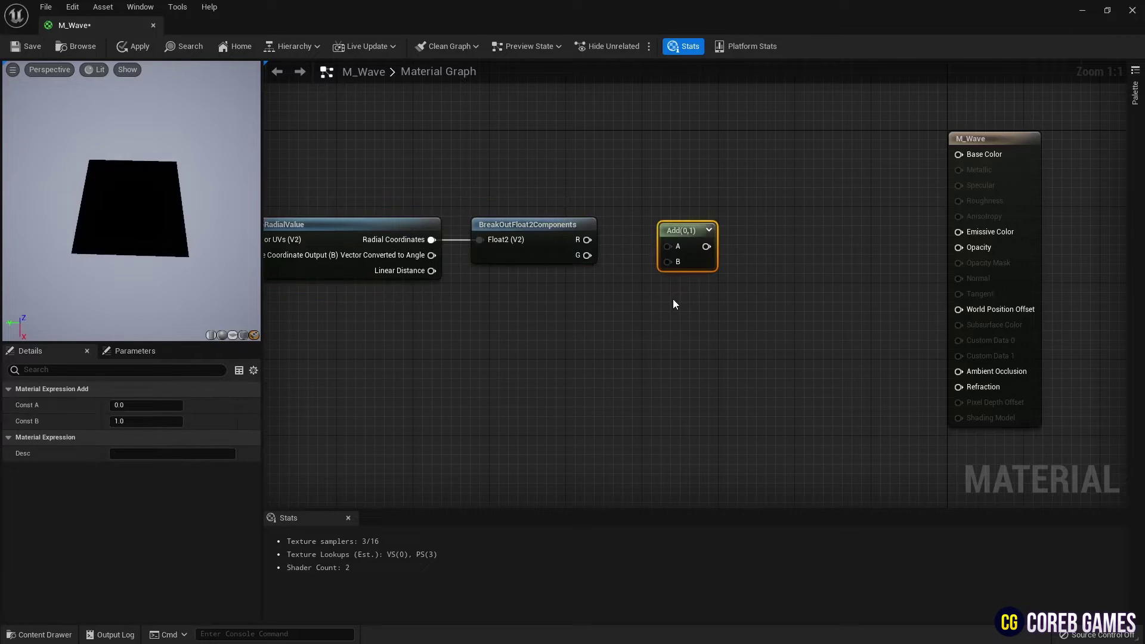
{"action": "left_click_drag", "start_coordinate": [665, 246], "coordinate": [667, 262]}
Add a Sine node after Add, preview its spiral, and shift the earlier nodes left.
{"action": "left_click", "coordinate": [713, 223]}
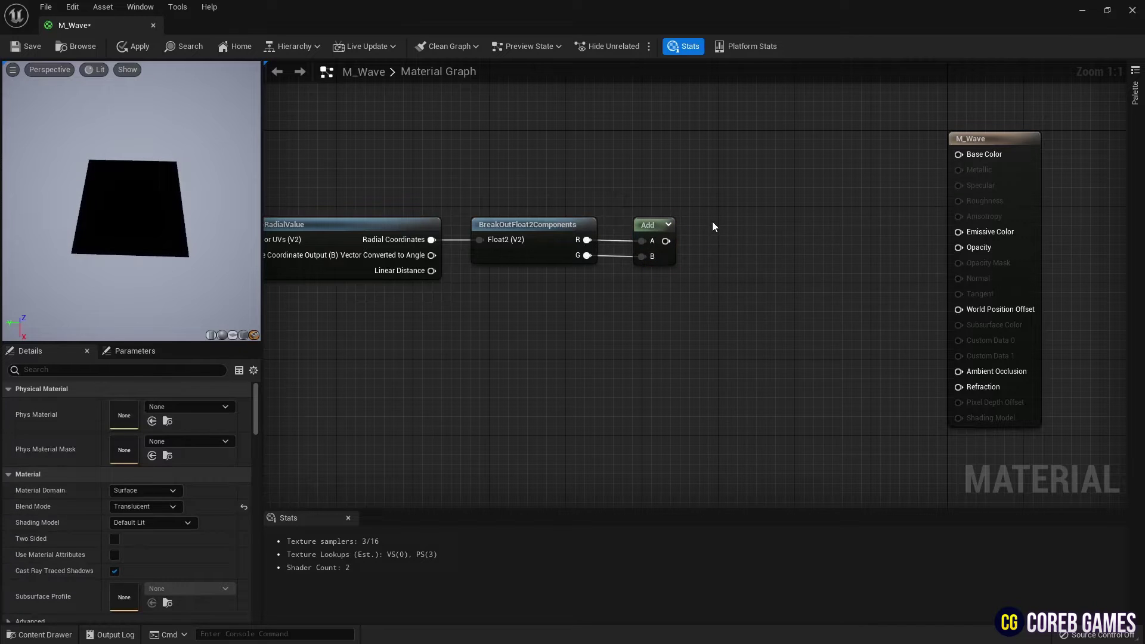
{"action": "right_click", "coordinate": [713, 223]}
{"action": "type", "text": "sine"}
{"action": "key", "text": "Return"}
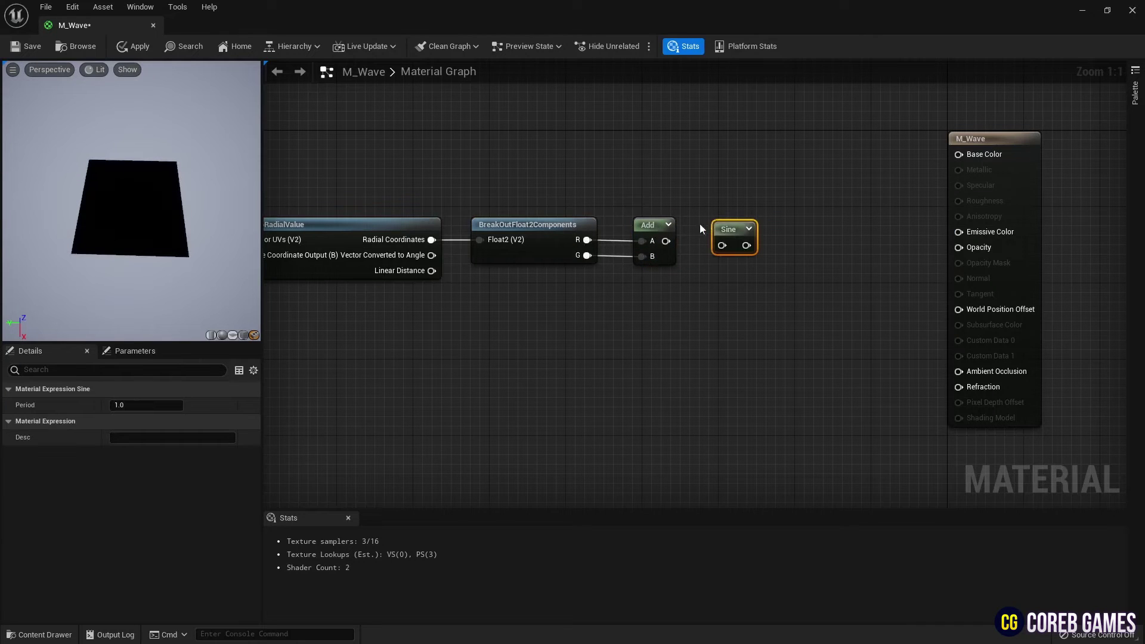
{"action": "right_click", "coordinate": [733, 224]}
{"action": "left_click", "coordinate": [770, 250]}
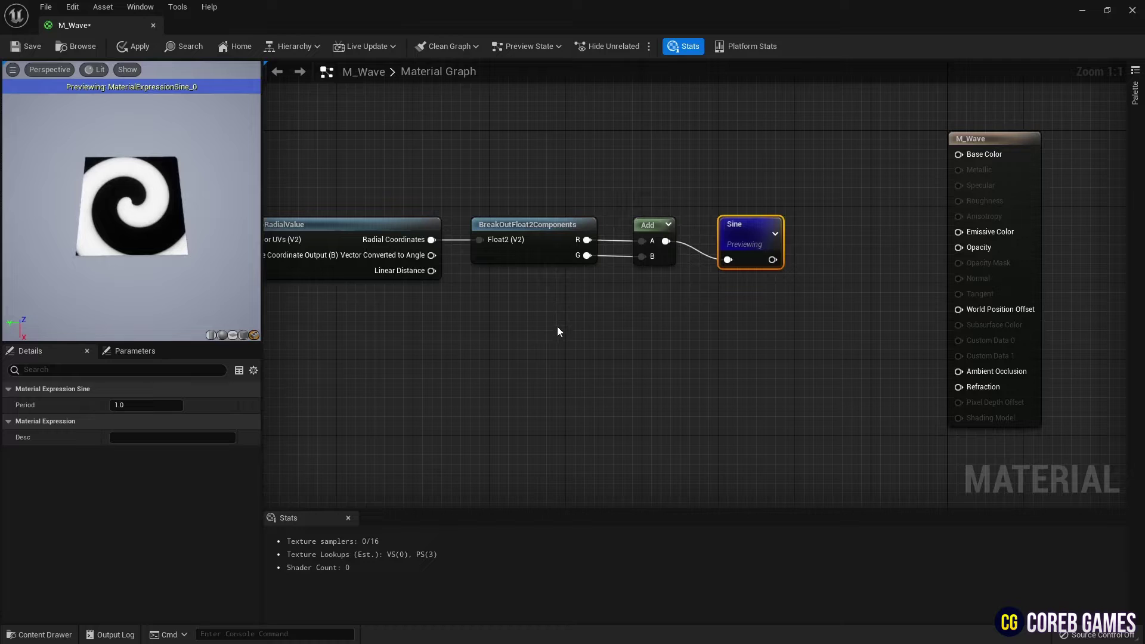
{"action": "left_click_drag", "start_coordinate": [642, 184], "coordinate": [374, 299]}
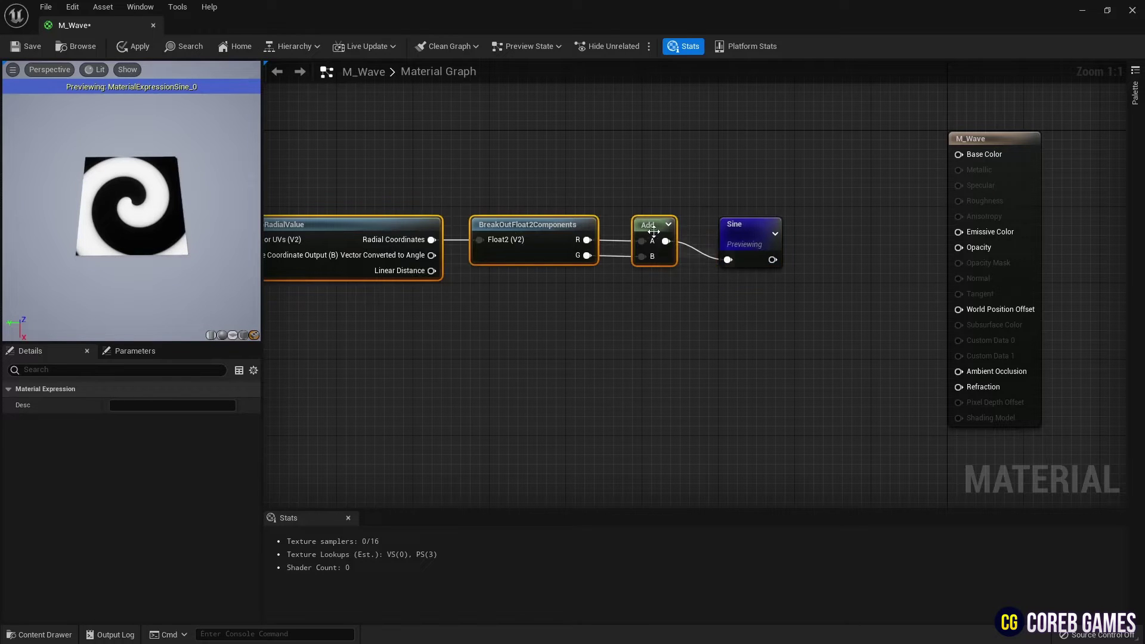
{"action": "mouse_move", "coordinate": [654, 231]}
{"action": "left_mouse_down"}
{"action": "mouse_move", "coordinate": [596, 231]}
{"action": "mouse_move", "coordinate": [650, 226]}
{"action": "left_mouse_up"}
{"action": "left_click", "coordinate": [659, 209]}
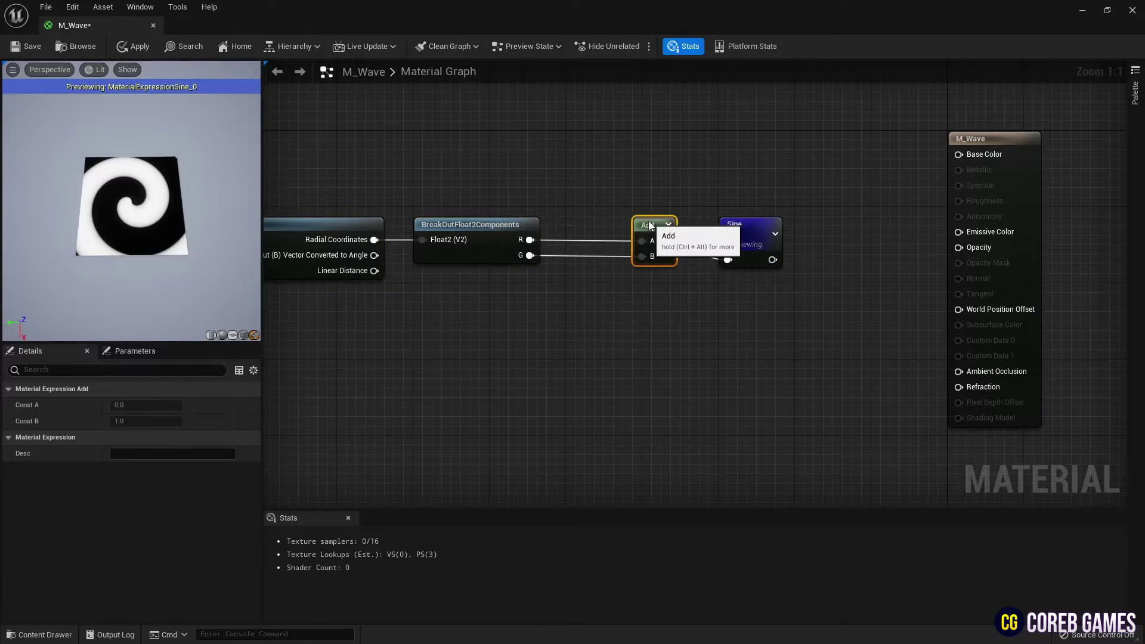
Insert a Multiply with Const B 6 between Radial Coordinates and BreakOutFloat2Components.
{"action": "right_click_drag", "start_coordinate": [513, 278], "coordinate": [727, 262]}
{"action": "left_click_drag", "start_coordinate": [504, 210], "coordinate": [378, 213]}
{"action": "right_click", "coordinate": [496, 243]}
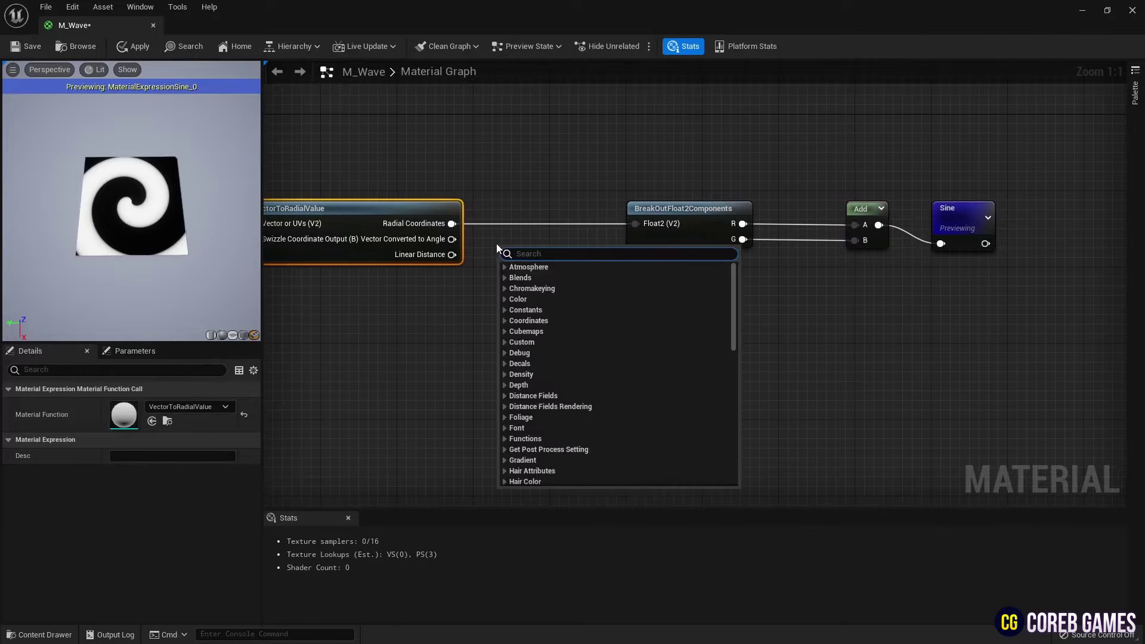
{"action": "type", "text": "mul"}
{"action": "key", "text": "Return"}
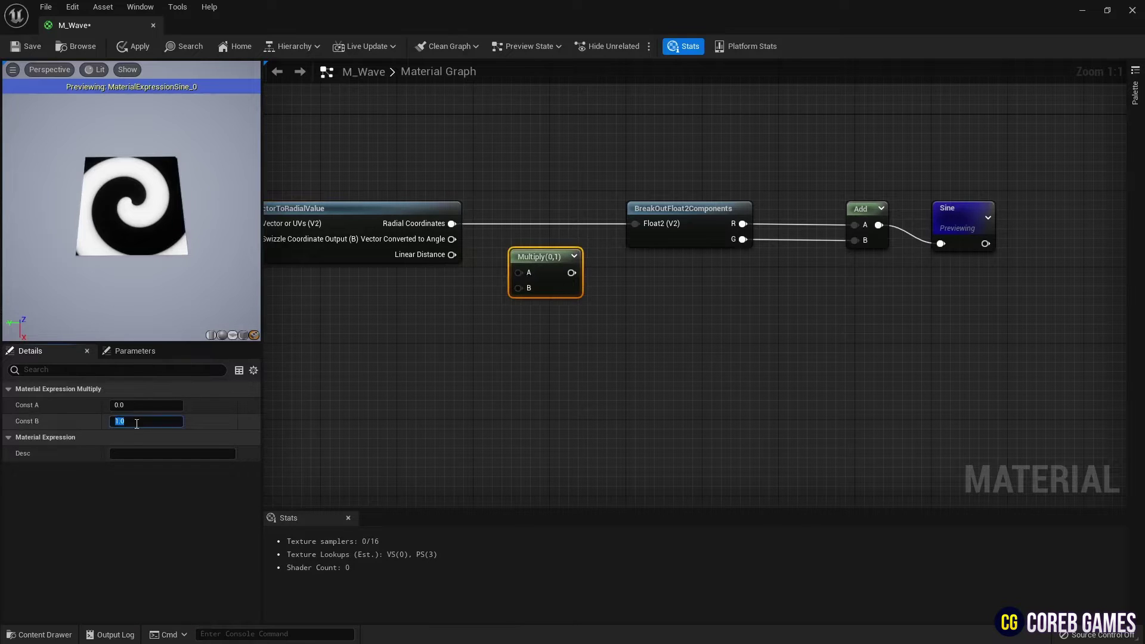
{"action": "left_click", "coordinate": [546, 370]}
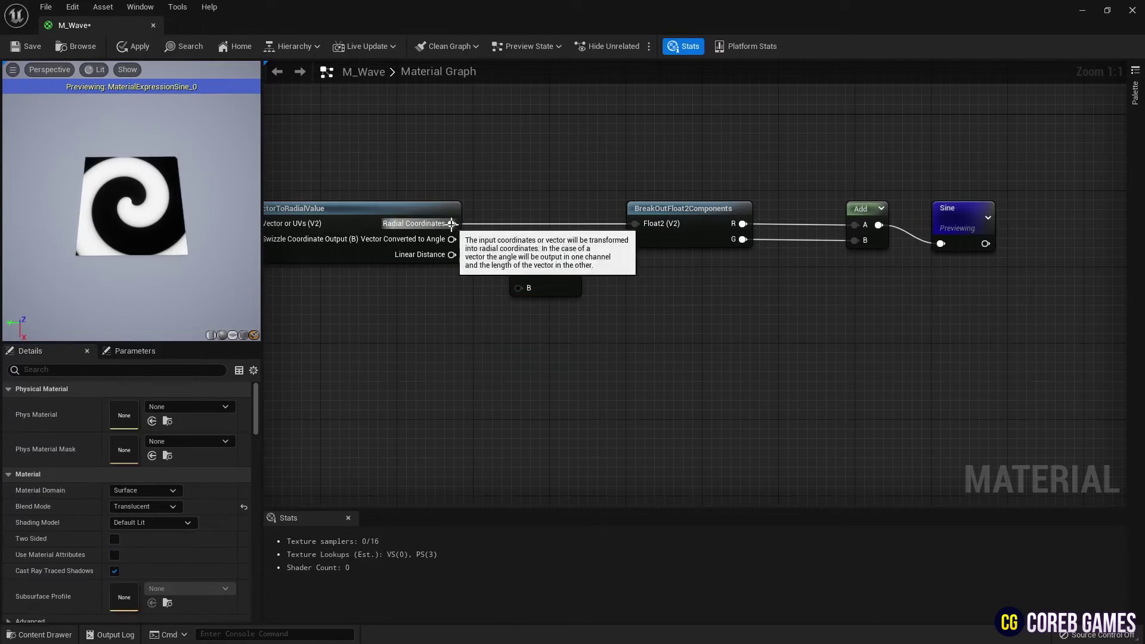
{"action": "left_click_drag", "start_coordinate": [452, 223], "coordinate": [635, 224]}
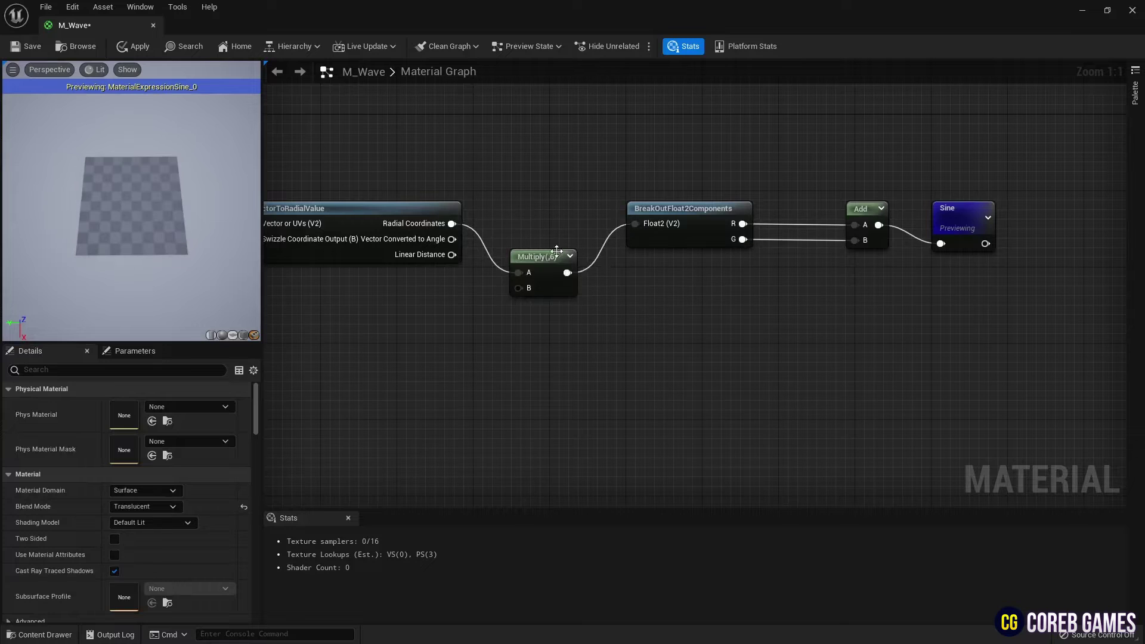
{"action": "left_click_drag", "start_coordinate": [552, 269], "coordinate": [533, 220]}
{"action": "left_click_drag", "start_coordinate": [131, 197], "coordinate": [131, 230]}
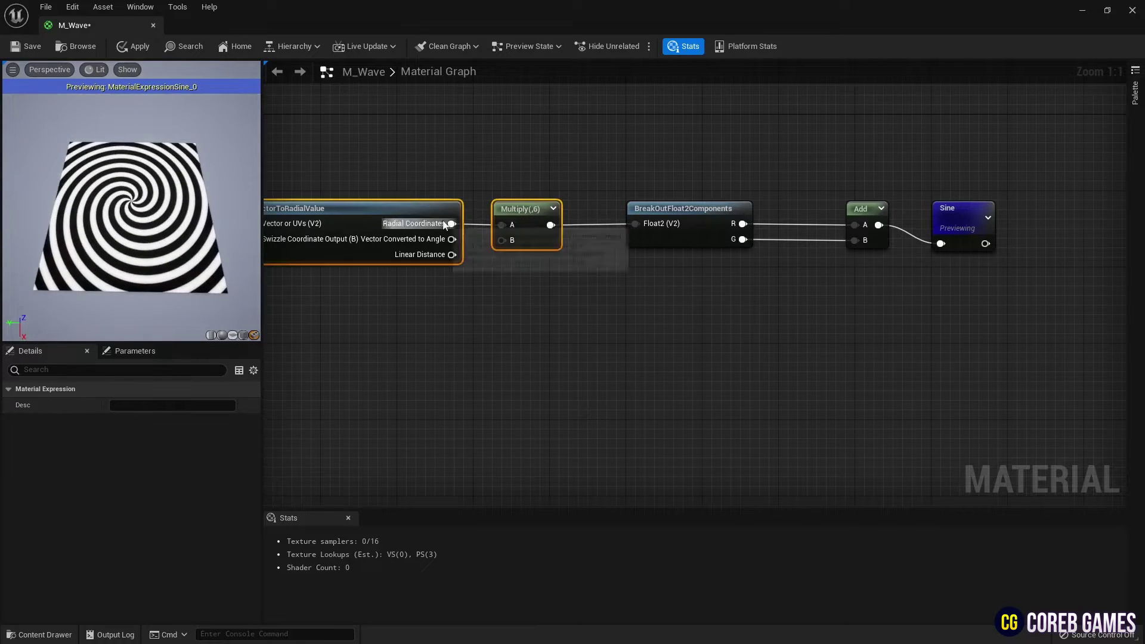
Insert a Panner with Speed X -0.5 between Multiply and BreakOutFloat2Components, then shift nodes left.
{"action": "left_click_drag", "start_coordinate": [531, 219], "coordinate": [490, 214]}
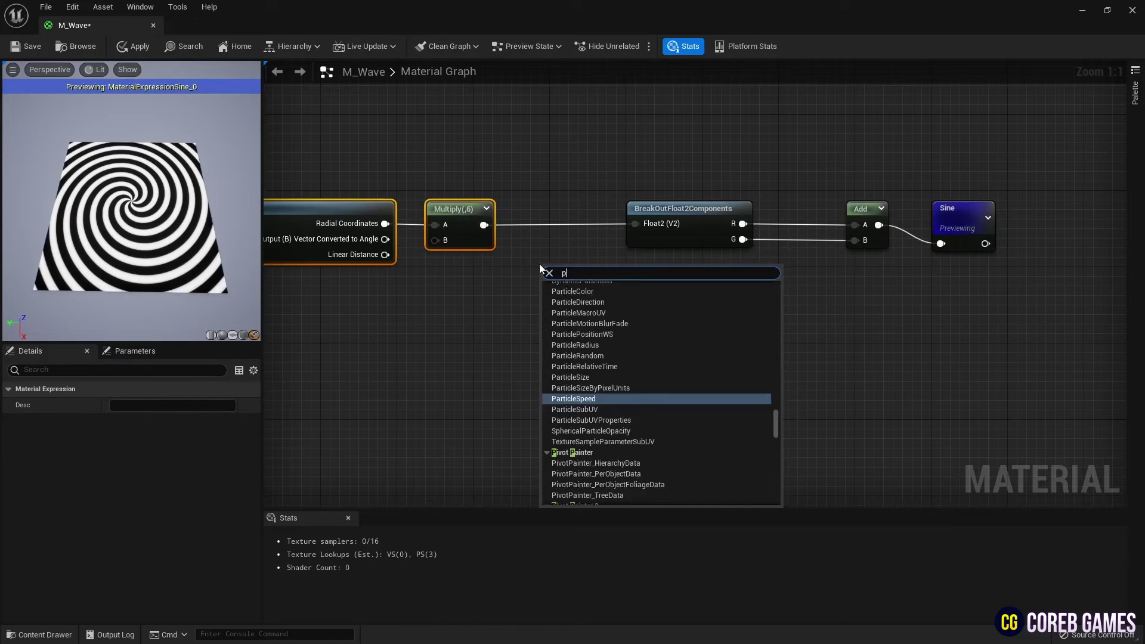
{"action": "type", "text": "anner"}
{"action": "key", "text": "Return"}
{"action": "left_click_drag", "start_coordinate": [484, 225], "coordinate": [636, 224]}
{"action": "left_click_drag", "start_coordinate": [586, 280], "coordinate": [566, 217]}
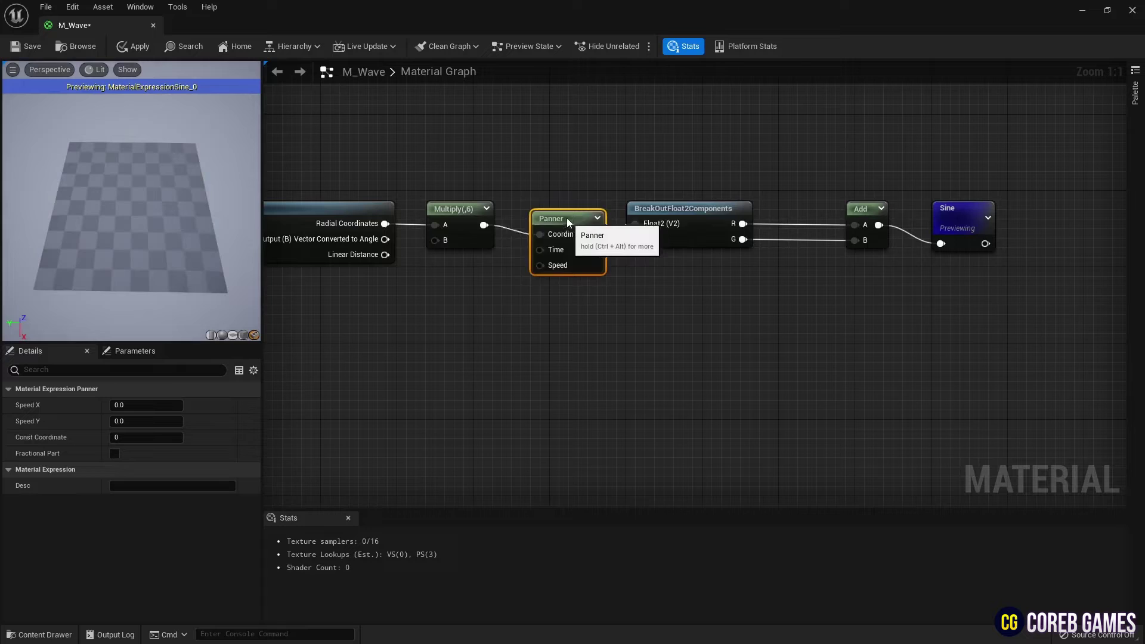
{"action": "left_click", "coordinate": [152, 406]}
{"action": "type", "text": "-0.5"}
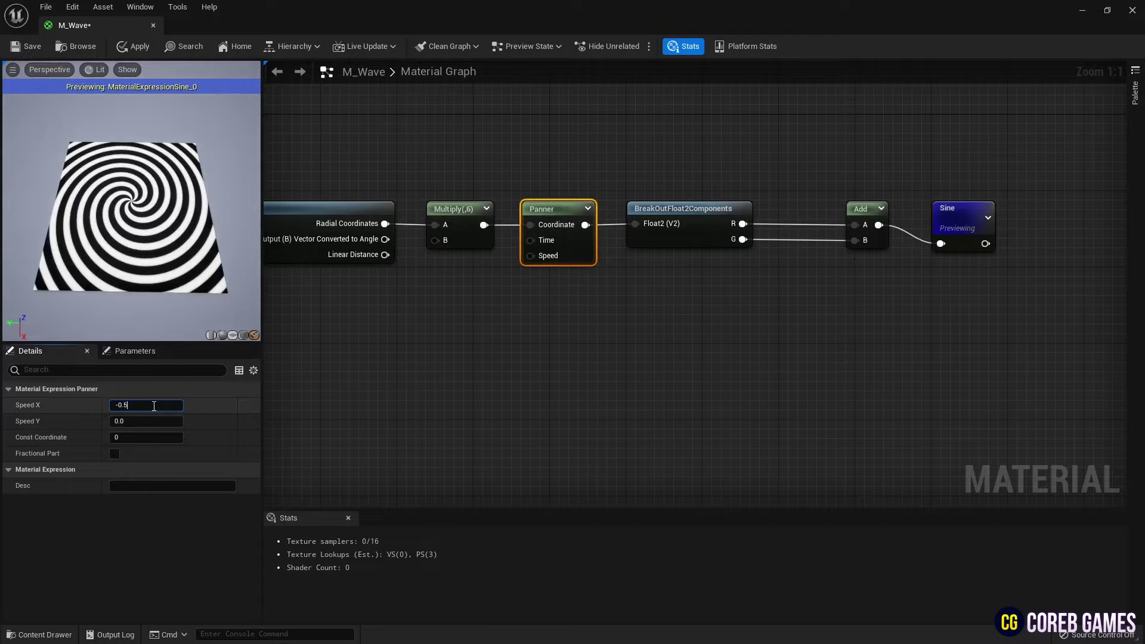
{"action": "key", "text": "Return"}
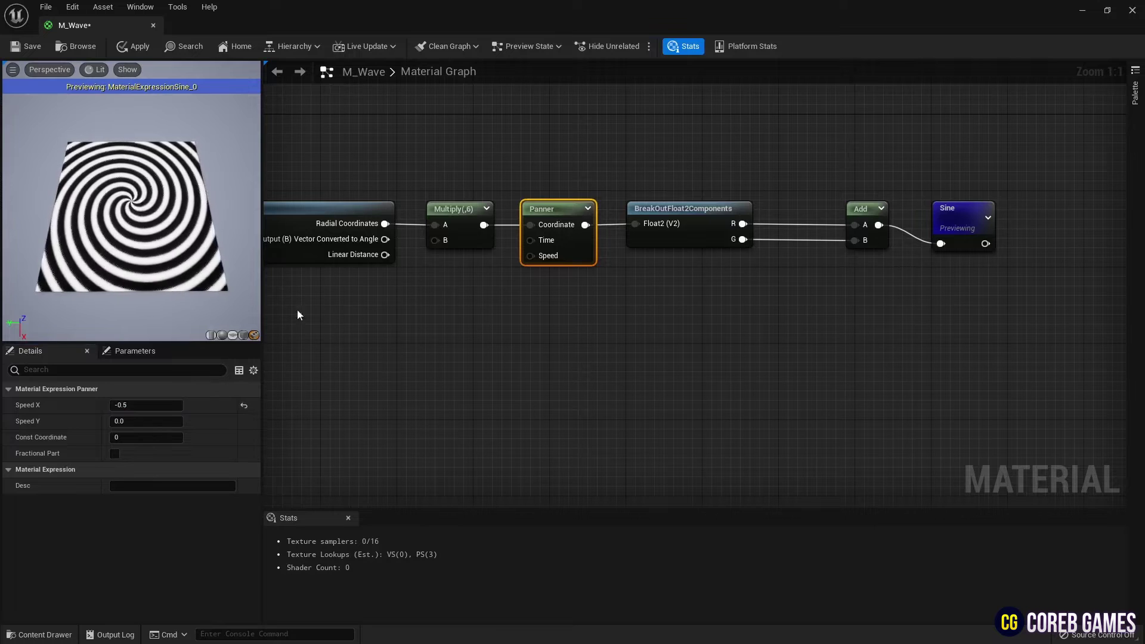
{"action": "left_click_drag", "start_coordinate": [691, 188], "coordinate": [375, 272]}
{"action": "left_click_drag", "start_coordinate": [662, 208], "coordinate": [595, 209]}
Add a Multiply with Const B 0.25 fed by G and wire it into Add's B.
{"action": "left_click", "coordinate": [711, 285]}
{"action": "right_click", "coordinate": [712, 284]}
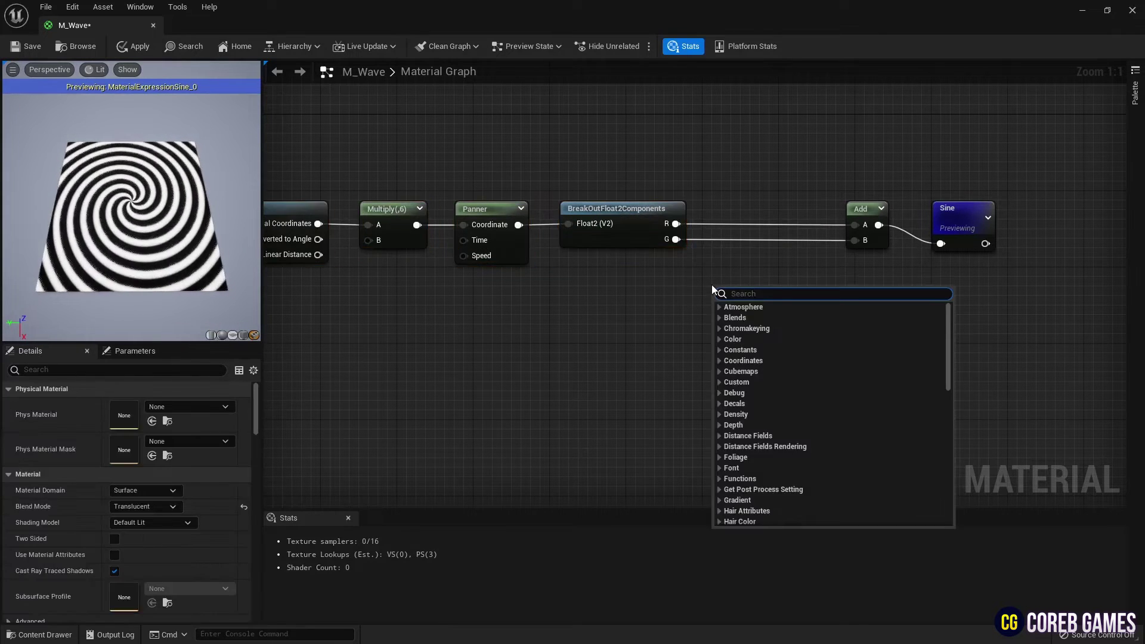
{"action": "type", "text": "mul"}
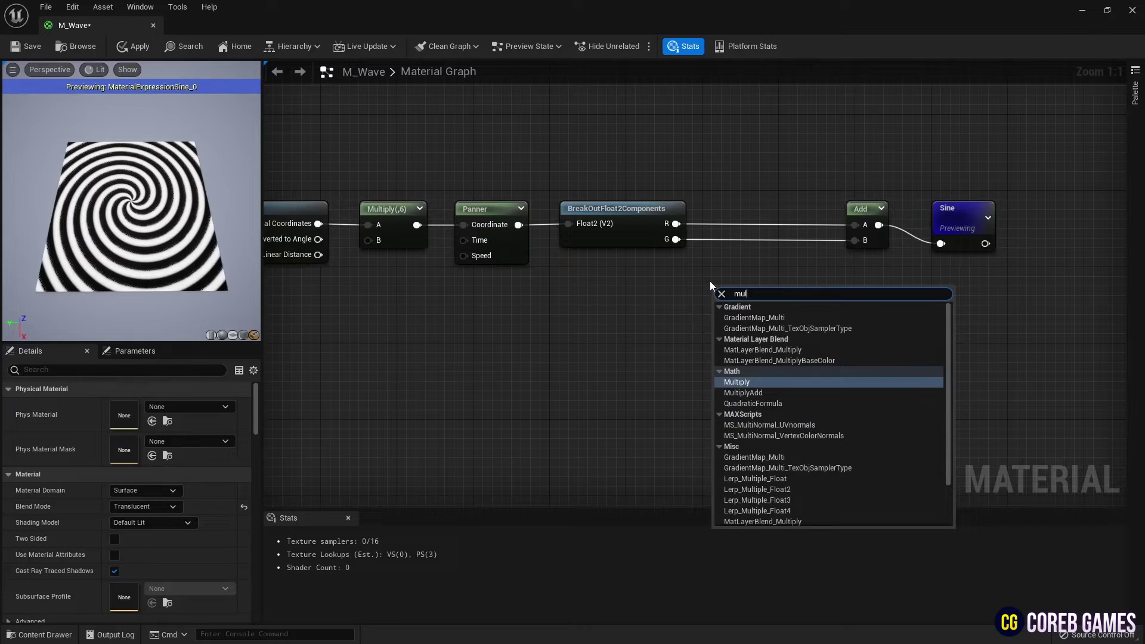
{"action": "key", "text": "Return"}
{"action": "left_click", "coordinate": [149, 421]}
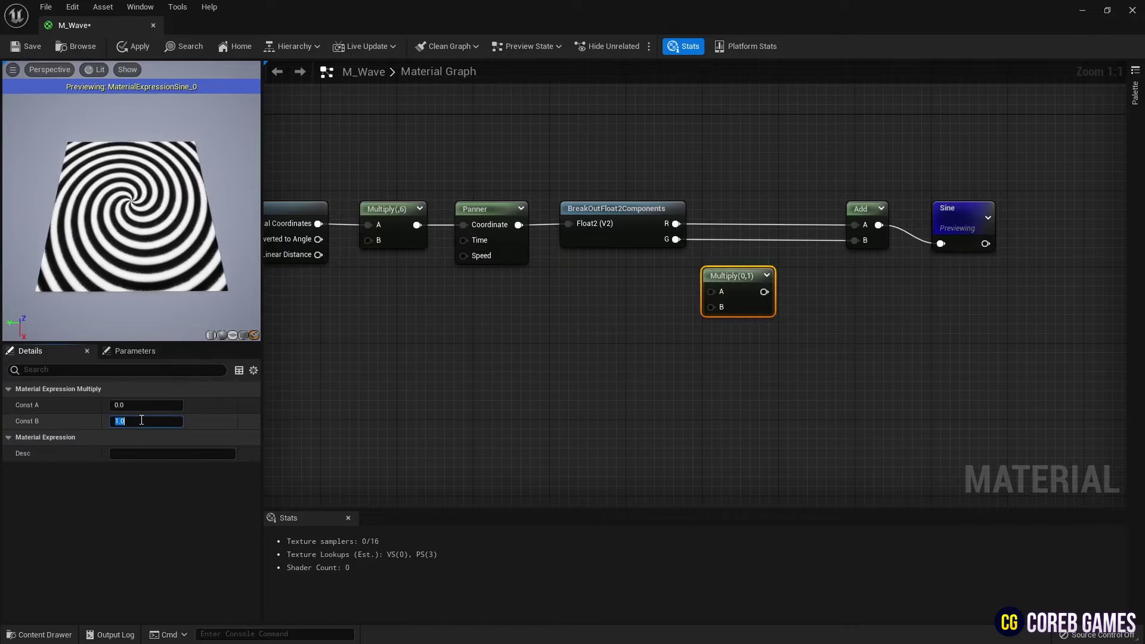
{"action": "type", "text": "0.25"}
{"action": "key", "text": "Return"}
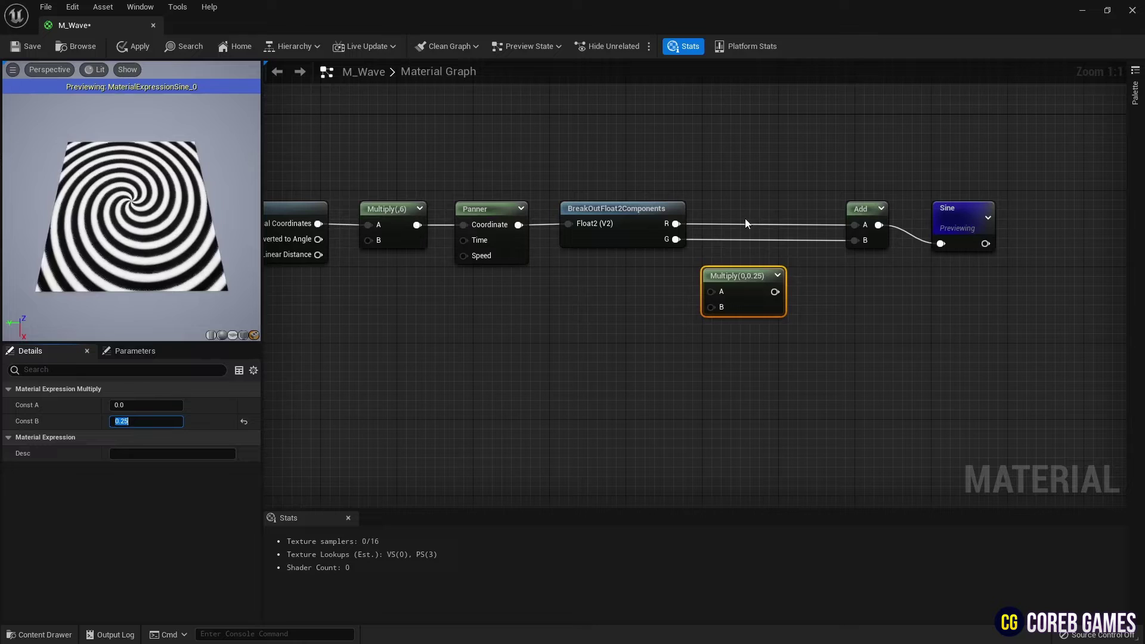
{"action": "left_click_drag", "start_coordinate": [719, 295], "coordinate": [719, 294]}
{"action": "left_click_drag", "start_coordinate": [775, 292], "coordinate": [855, 240]}
{"action": "right_click_drag", "start_coordinate": [846, 281], "coordinate": [753, 313]}
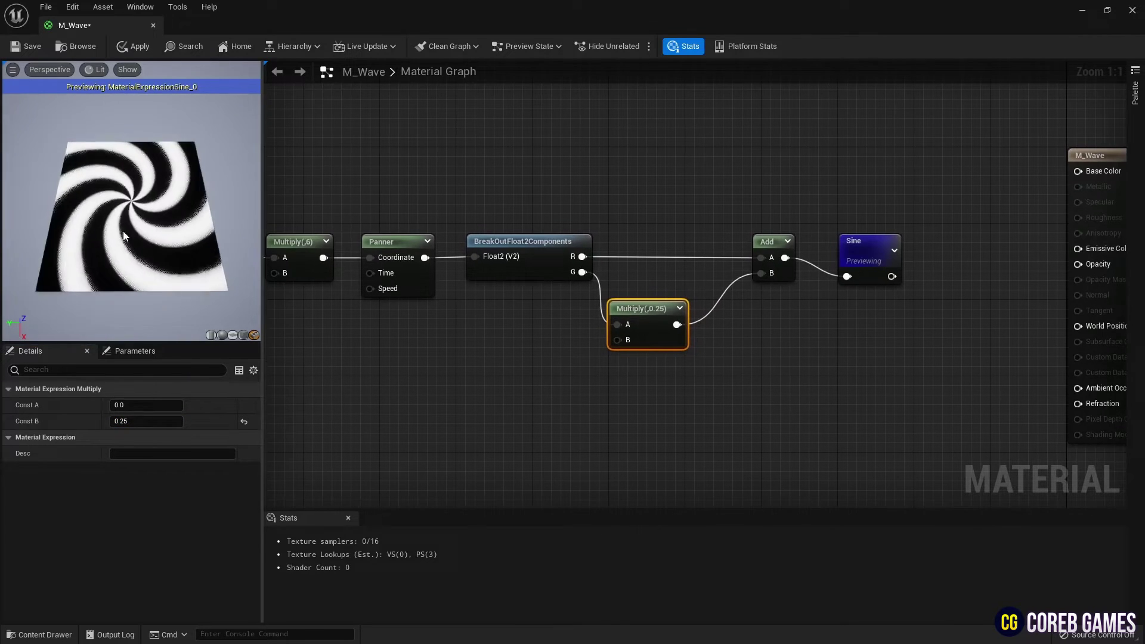
{"action": "left_click_drag", "start_coordinate": [645, 318], "coordinate": [710, 332]}
Insert a Power node (exponent 2) after the 0.25 Multiply into Add's B, then tidy the nodes.
{"action": "type", "text": "power"}
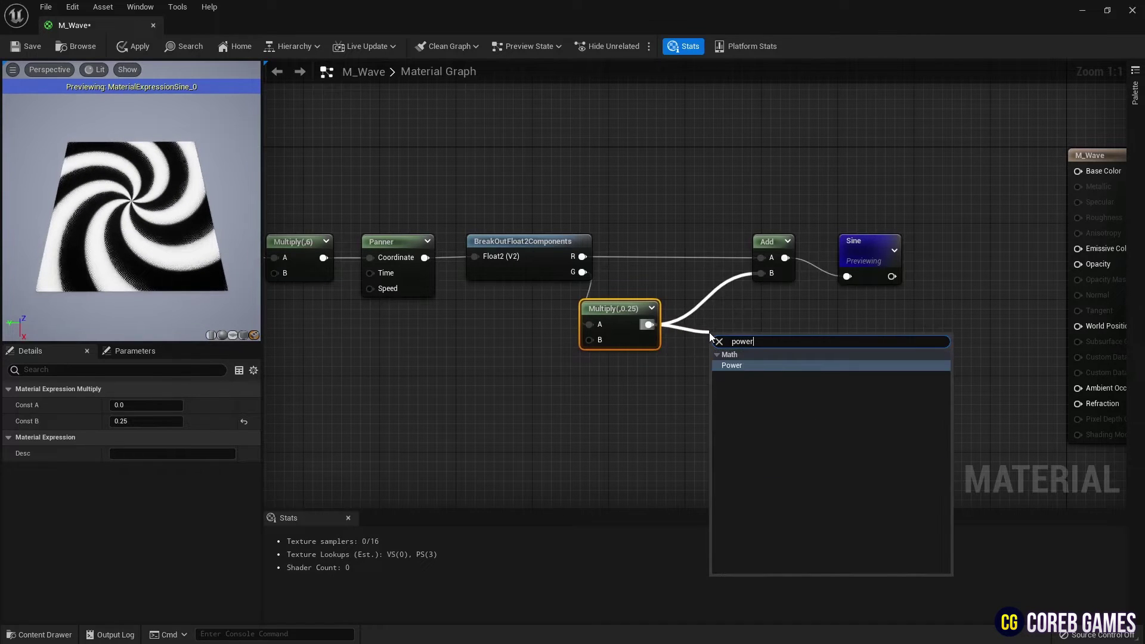
{"action": "key", "text": "Return"}
{"action": "left_click_drag", "start_coordinate": [770, 356], "coordinate": [761, 272]}
{"action": "left_click_drag", "start_coordinate": [749, 340], "coordinate": [715, 308]}
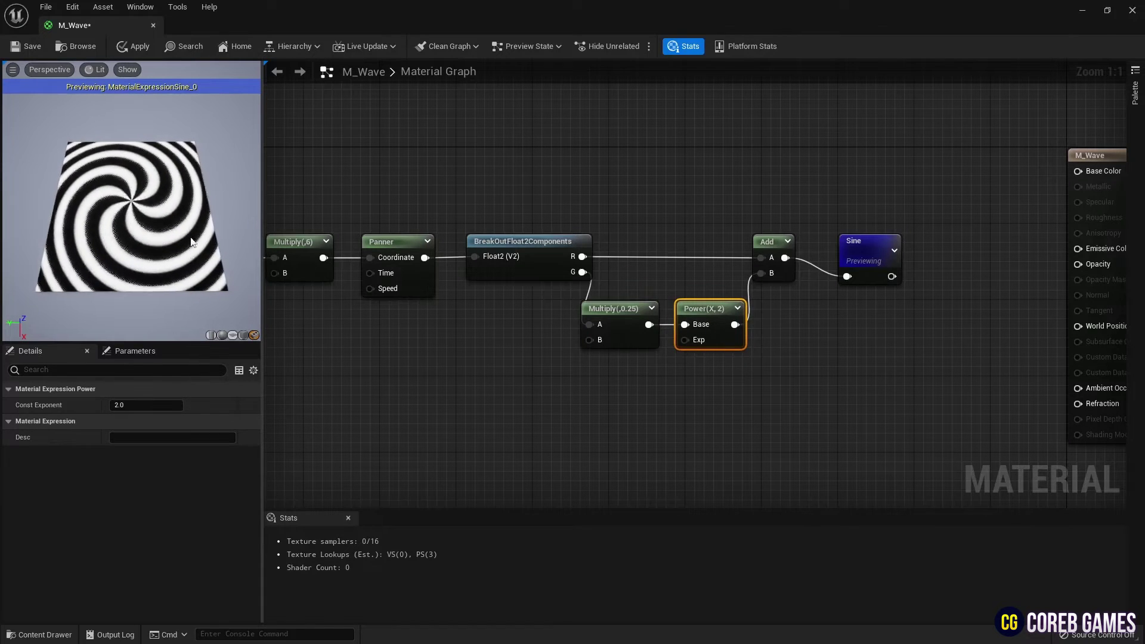
{"action": "left_click_drag", "start_coordinate": [866, 249], "coordinate": [855, 249]}
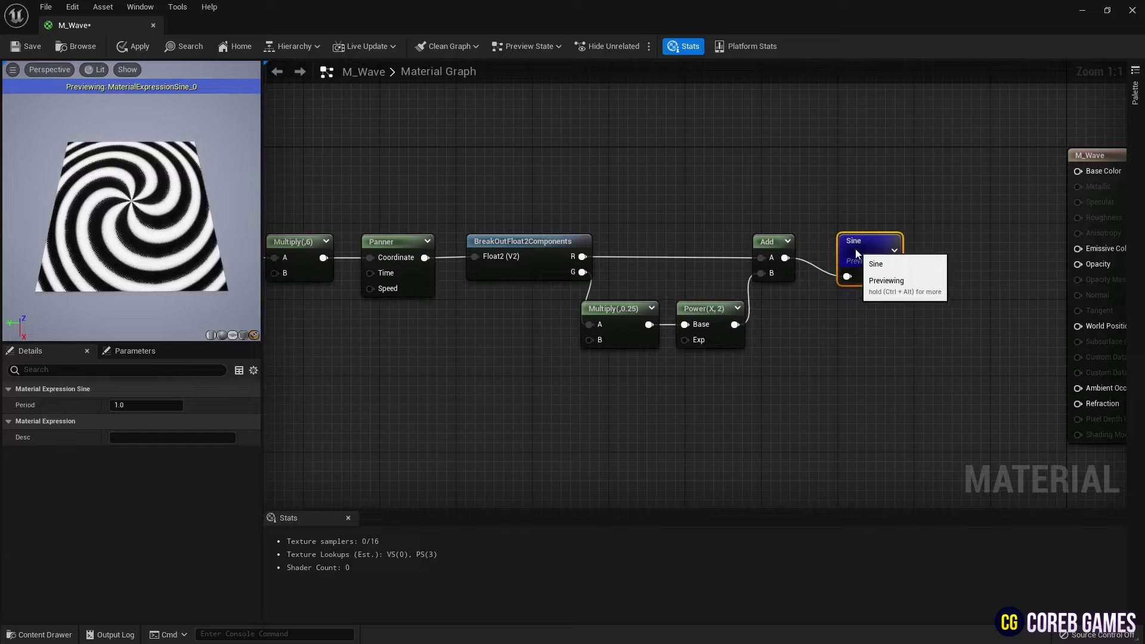
{"action": "right_click_drag", "start_coordinate": [914, 216], "coordinate": [653, 266]}
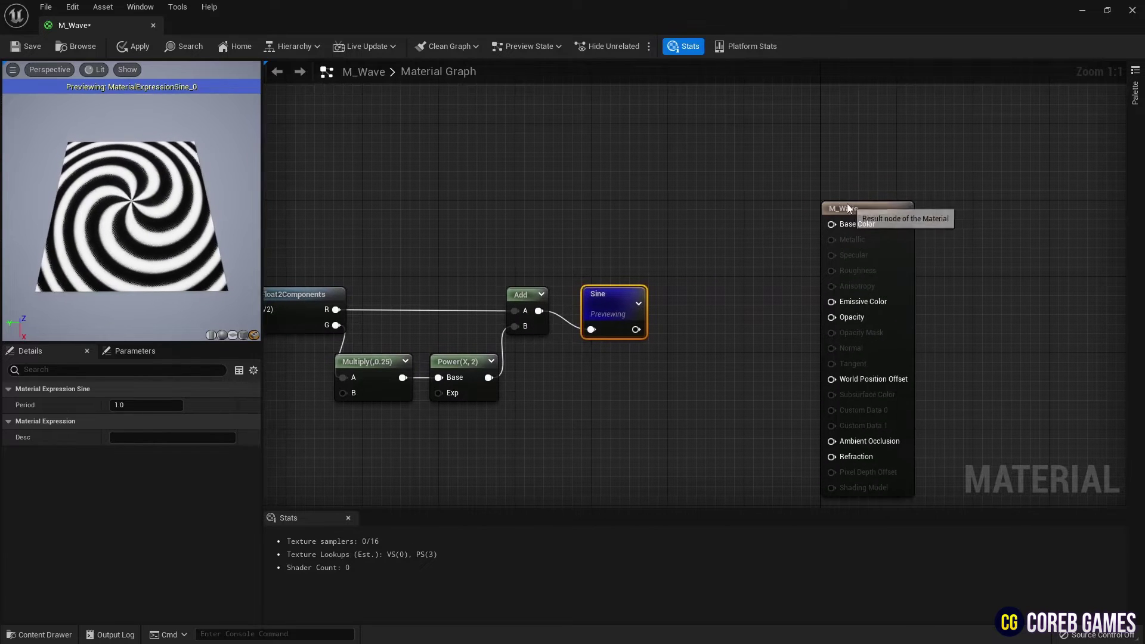
Add a Multiply node with the Sine output wired into its B input.
{"action": "left_click", "coordinate": [894, 198]}
{"action": "left_click", "coordinate": [645, 218]}
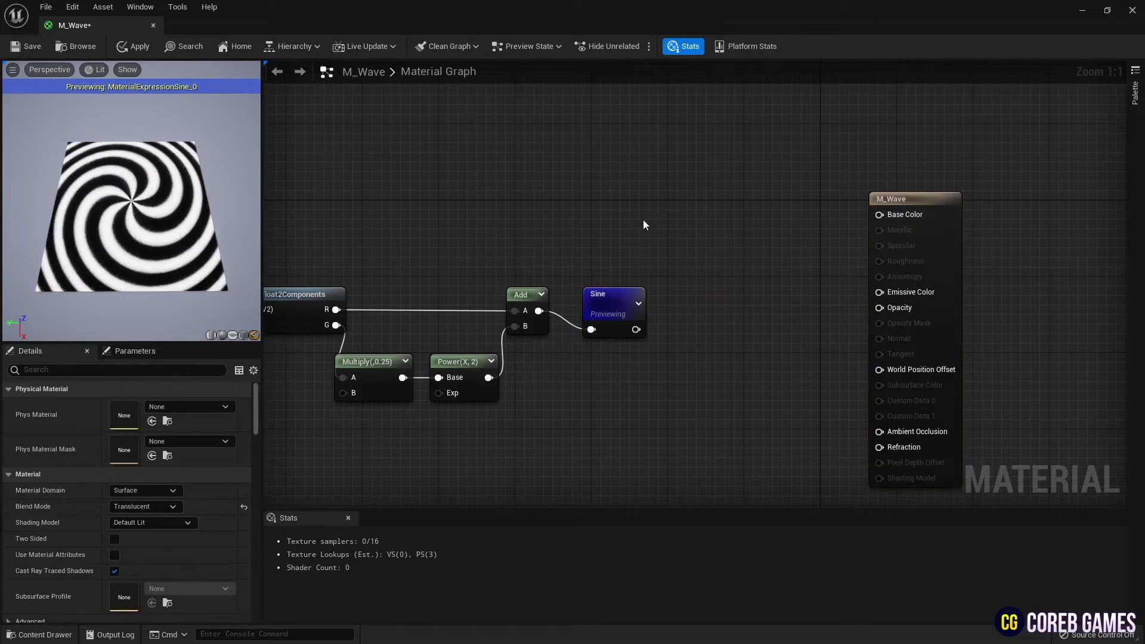
{"action": "left_click", "coordinate": [644, 219]}
{"action": "left_click_drag", "start_coordinate": [644, 219], "coordinate": [677, 211]}
{"action": "left_click_drag", "start_coordinate": [636, 329], "coordinate": [686, 251]}
{"action": "right_click_drag", "start_coordinate": [606, 212], "coordinate": [630, 306]}
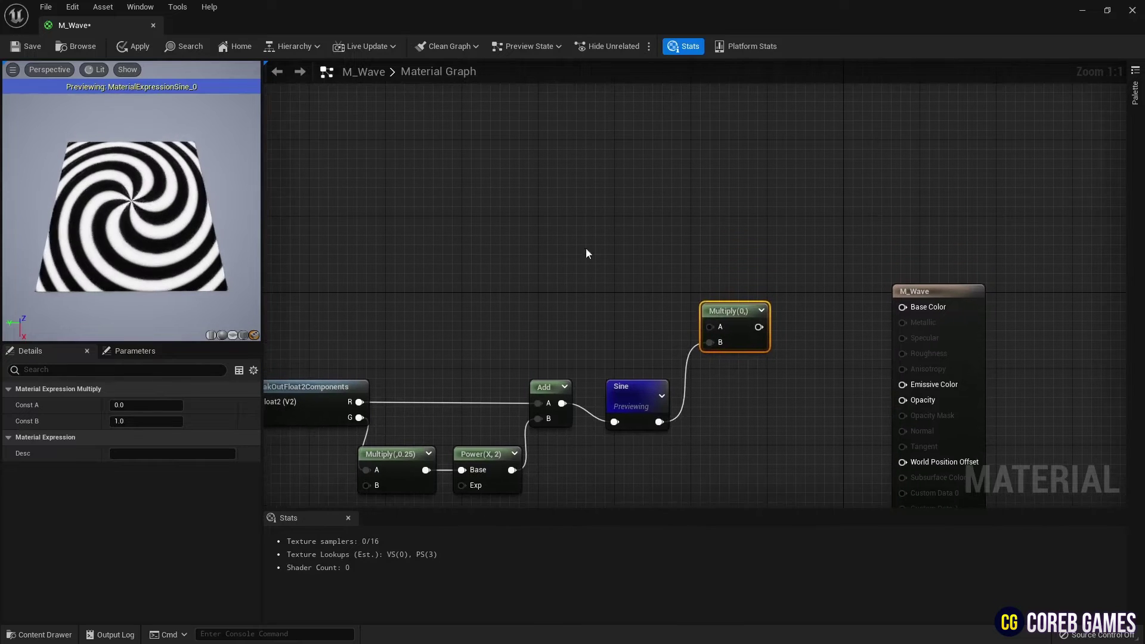
Create an Emissive Color vector parameter with default colour (0, 1, 0.5, 1).
{"action": "left_click", "coordinate": [593, 202]}
{"action": "right_click", "coordinate": [630, 210]}
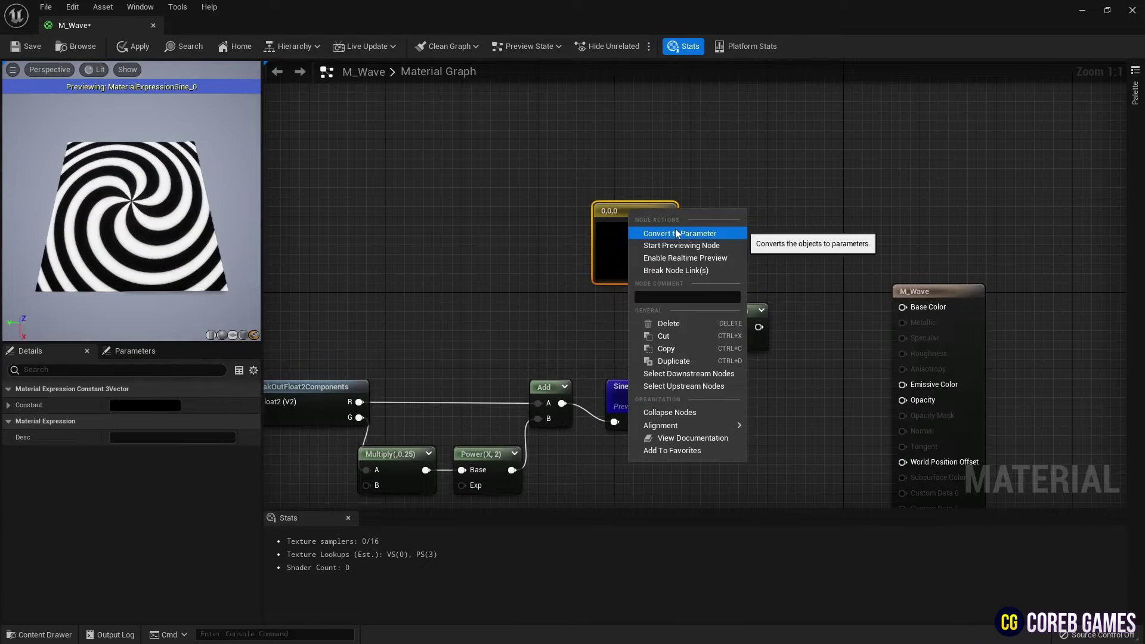
{"action": "left_click", "coordinate": [678, 234]}
{"action": "type", "text": "Emiss"}
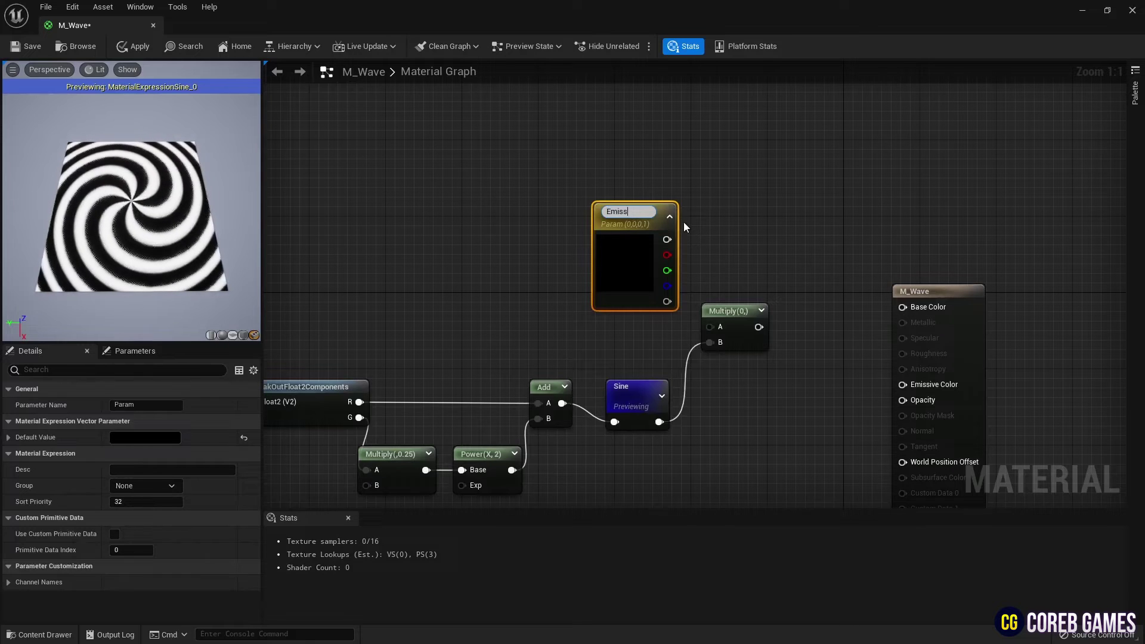
{"action": "type", "text": "ive Color"}
{"action": "key", "text": "Return"}
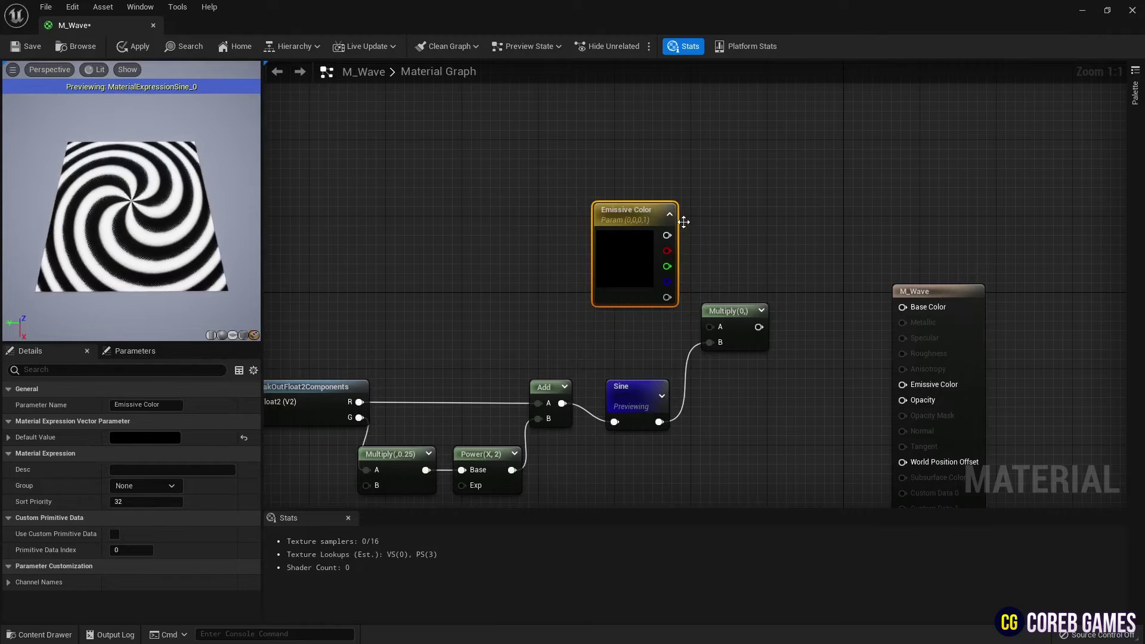
{"action": "left_click_drag", "start_coordinate": [654, 215], "coordinate": [648, 201]}
{"action": "left_click", "coordinate": [168, 441]}
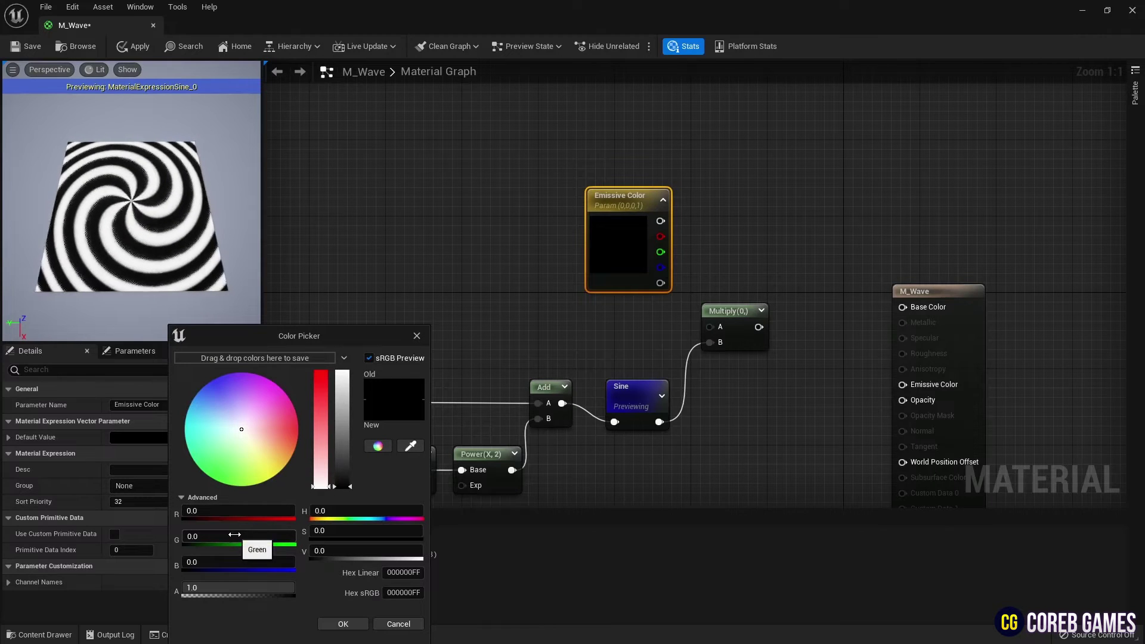
{"action": "type", "text": "1"}
{"action": "left_click", "coordinate": [233, 558]}
{"action": "type", "text": "0"}
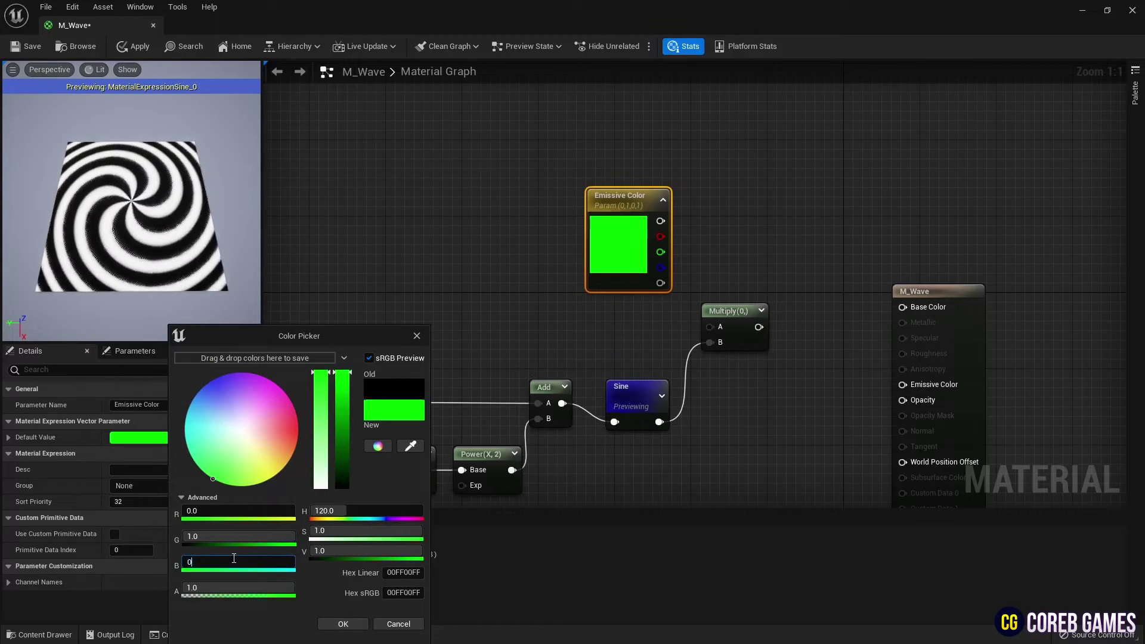
{"action": "type", "text": ".5"}
{"action": "key", "text": "Return"}
{"action": "left_click", "coordinate": [328, 625]}
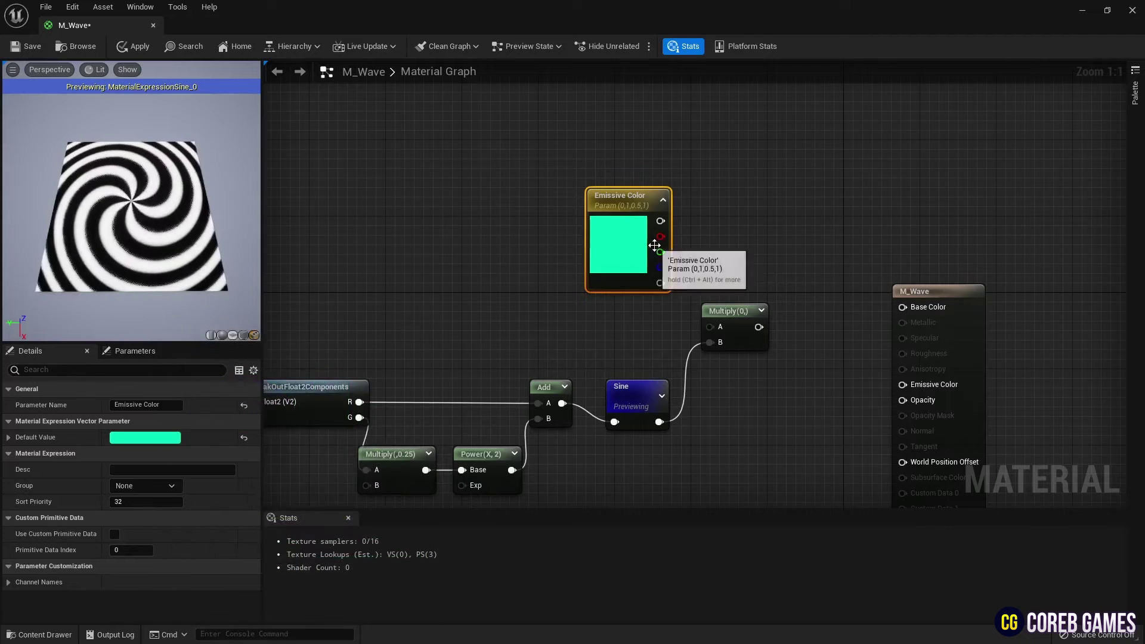
Wire Emissive Color into the Multiply's A and preview the tinted spiral.
{"action": "left_click_drag", "start_coordinate": [693, 311], "coordinate": [710, 326]}
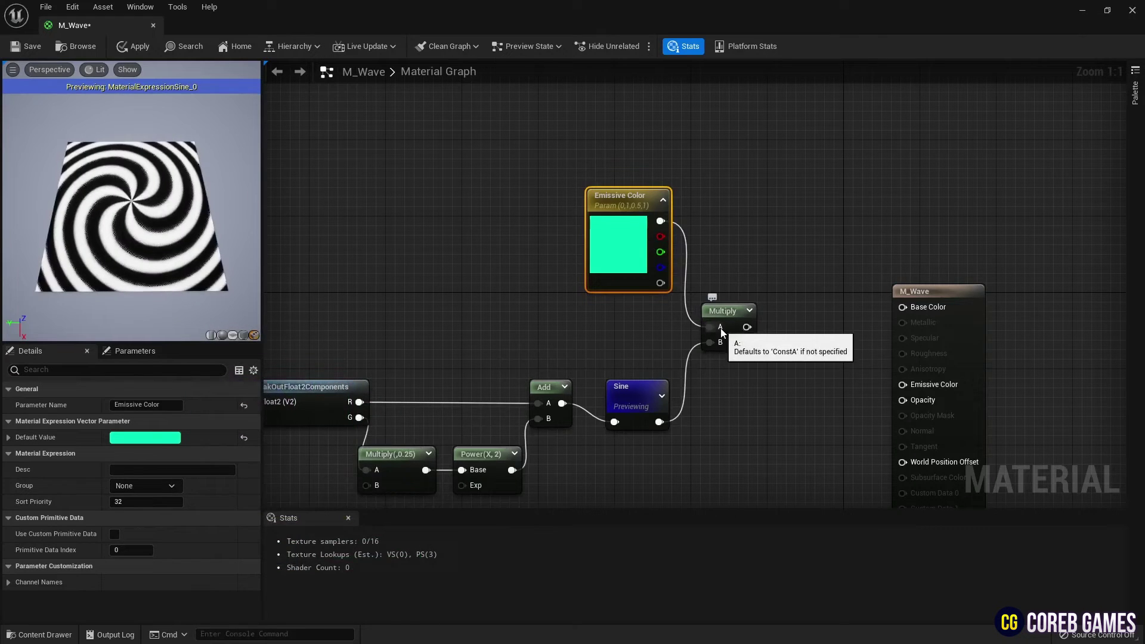
{"action": "right_click", "coordinate": [728, 312]}
{"action": "key", "text": "Escape"}
{"action": "key", "text": "space"}
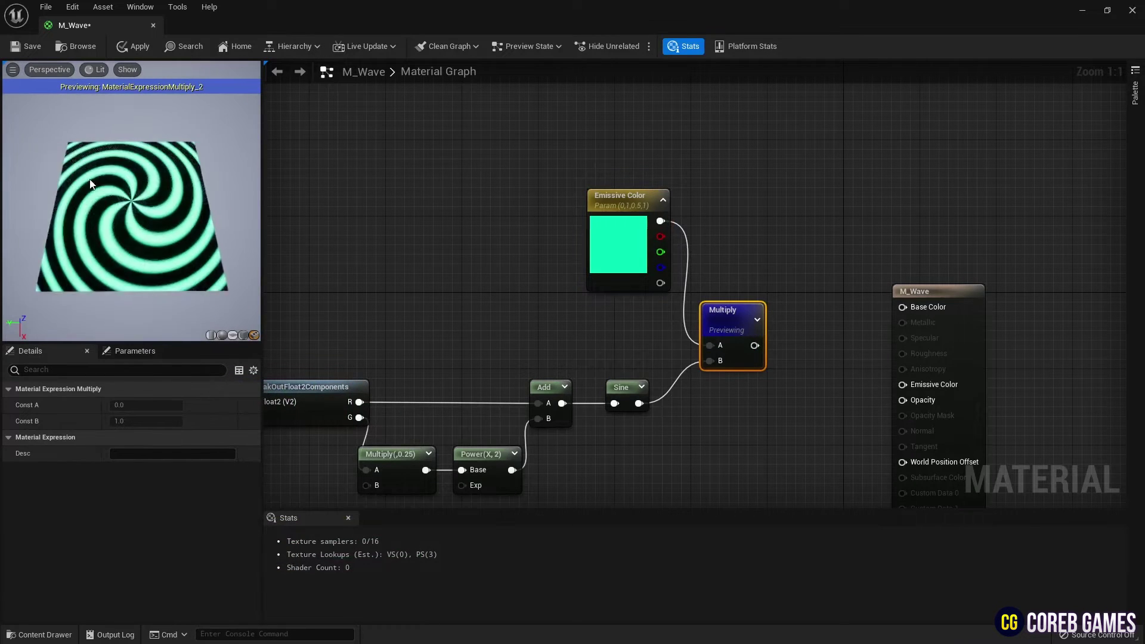
{"action": "left_click_drag", "start_coordinate": [742, 322], "coordinate": [743, 285]}
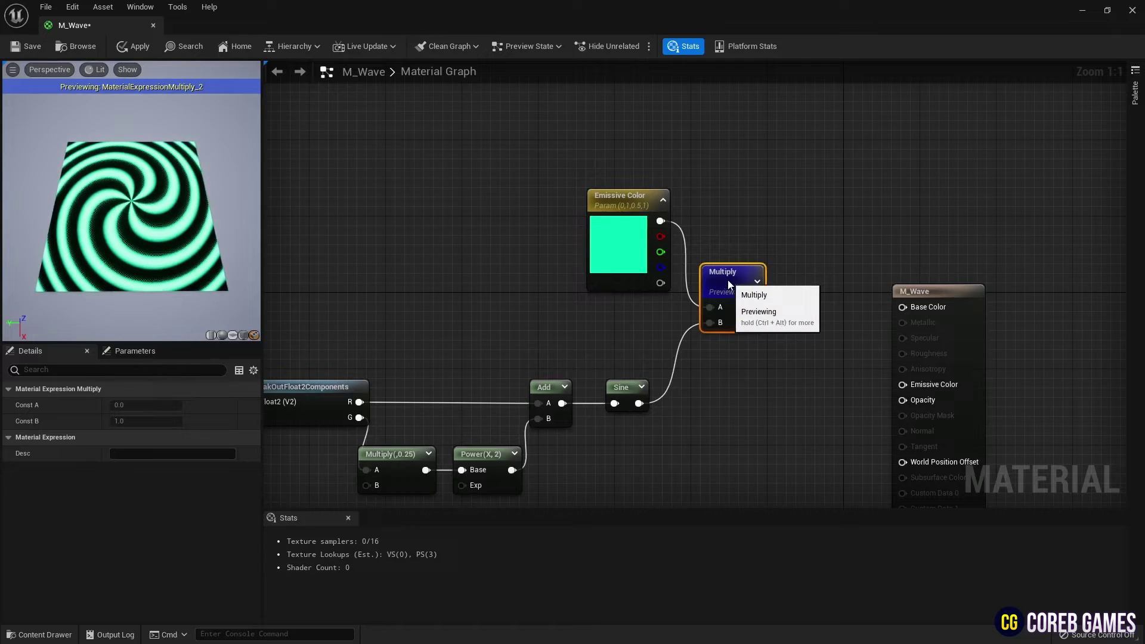
{"action": "right_click_drag", "start_coordinate": [801, 317], "coordinate": [686, 259]}
Add another Multiply and a scalar parameter named Bright with default value 30.
{"action": "left_click", "coordinate": [794, 244]}
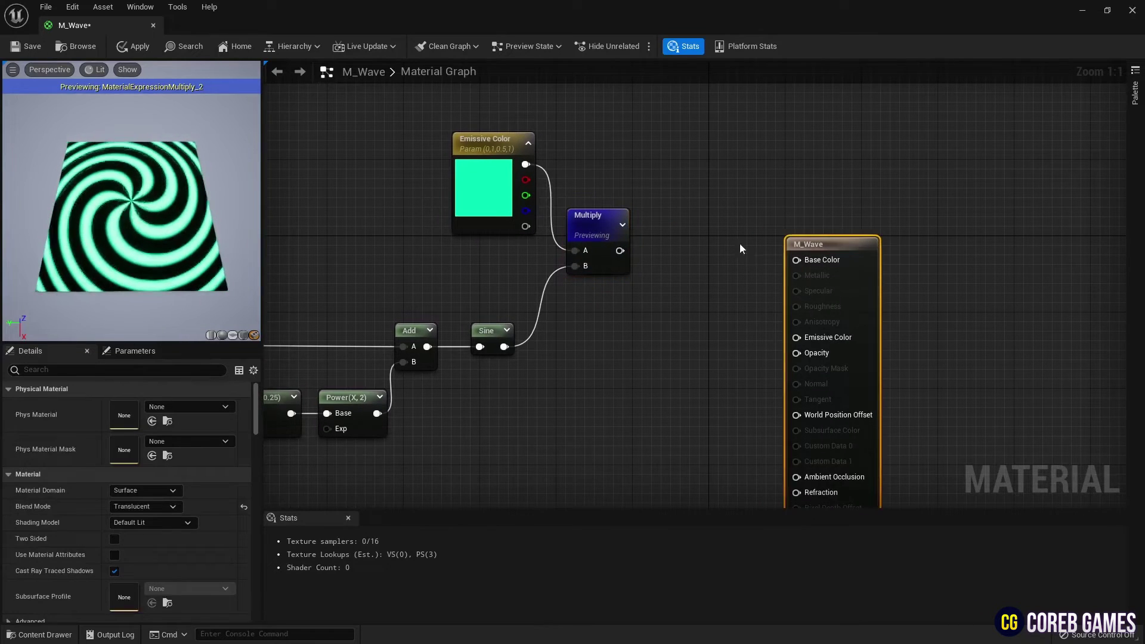
{"action": "left_click", "coordinate": [674, 252]}
{"action": "left_click", "coordinate": [600, 301]}
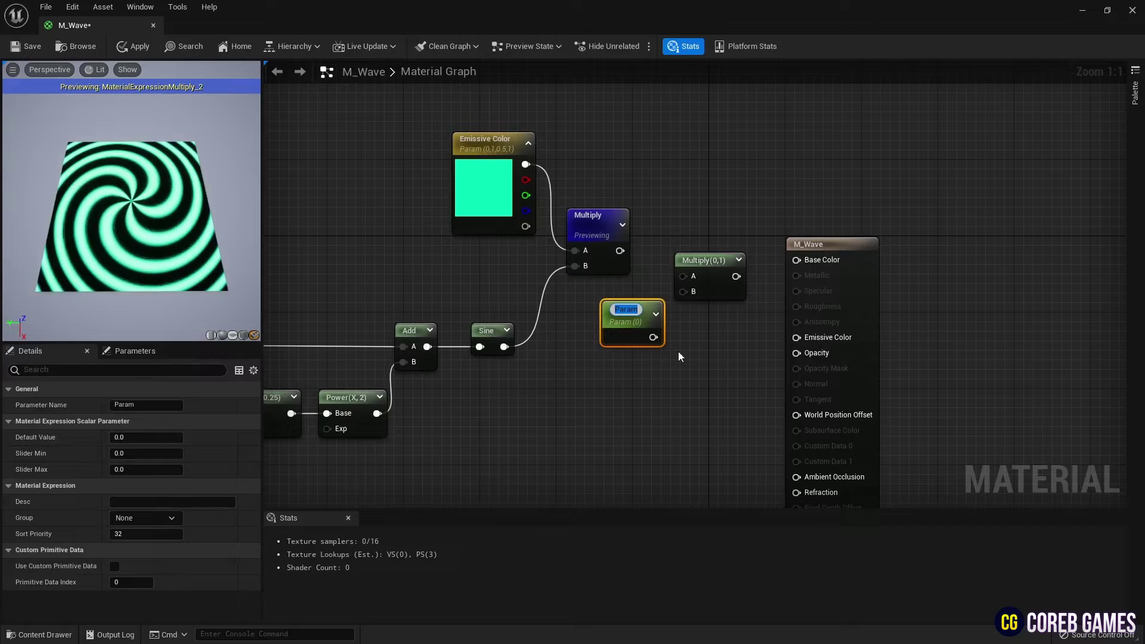
{"action": "type", "text": "Bright"}
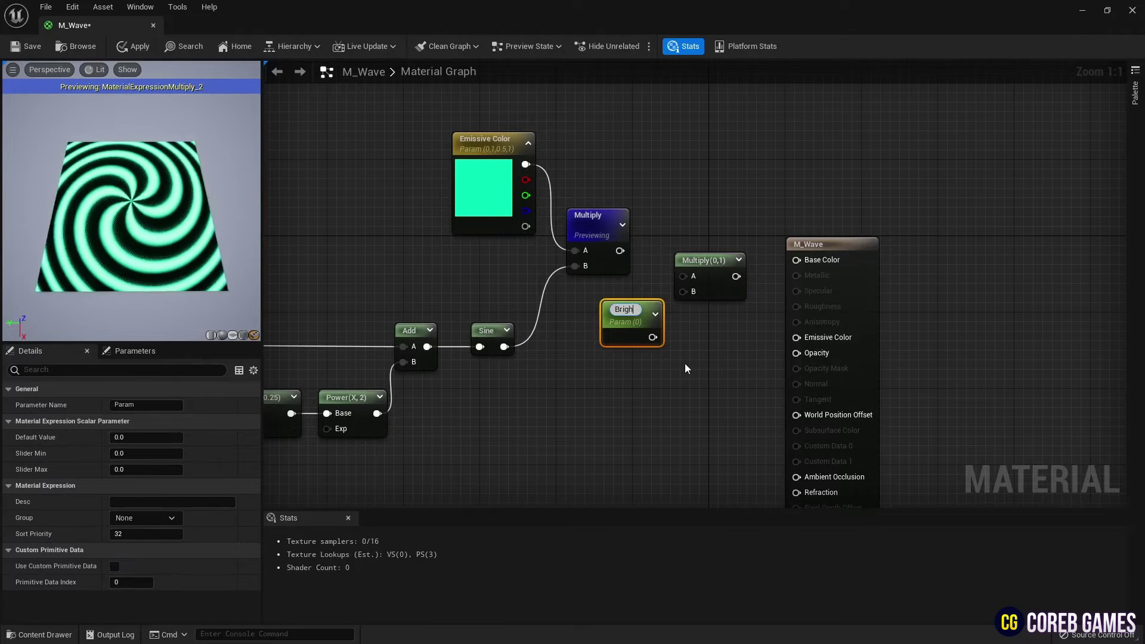
{"action": "key", "text": "Return"}
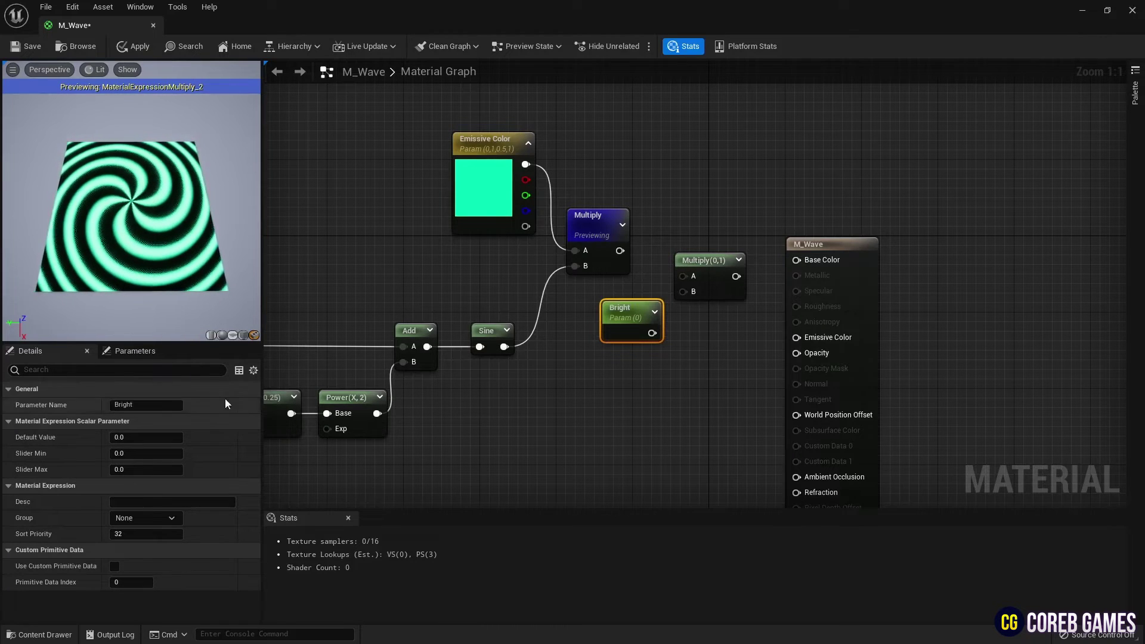
{"action": "left_click", "coordinate": [152, 438]}
{"action": "type", "text": "30"}
{"action": "key", "text": "Return"}
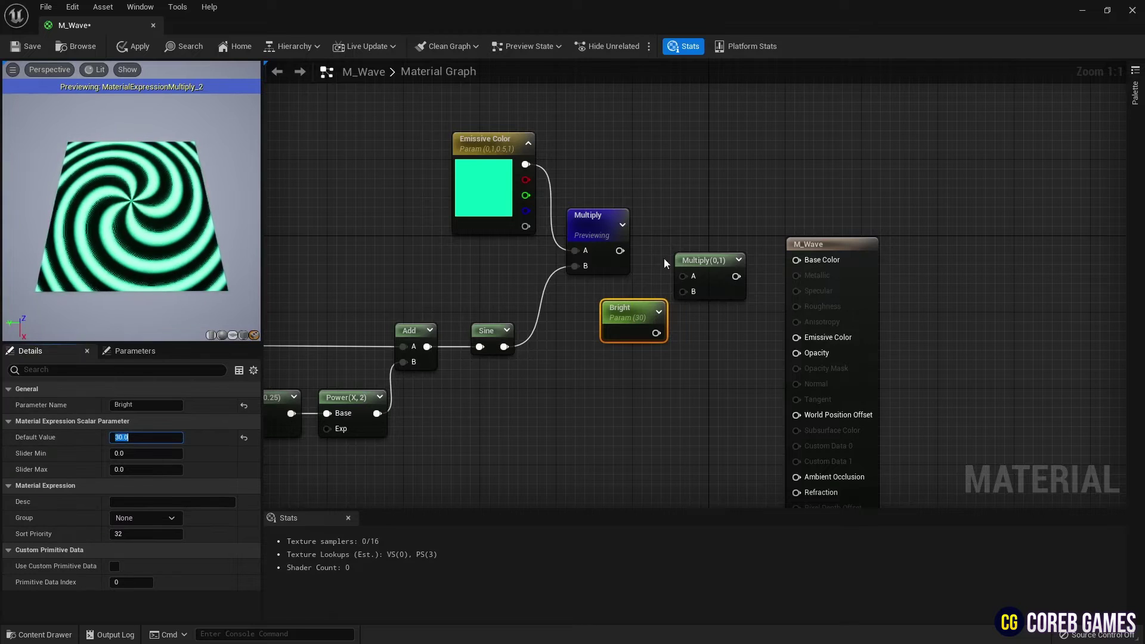
Wire the coloured spiral and Bright into the new Multiply, then stop previewing.
{"action": "left_click_drag", "start_coordinate": [621, 250], "coordinate": [683, 277]}
{"action": "left_click_drag", "start_coordinate": [656, 333], "coordinate": [796, 338]}
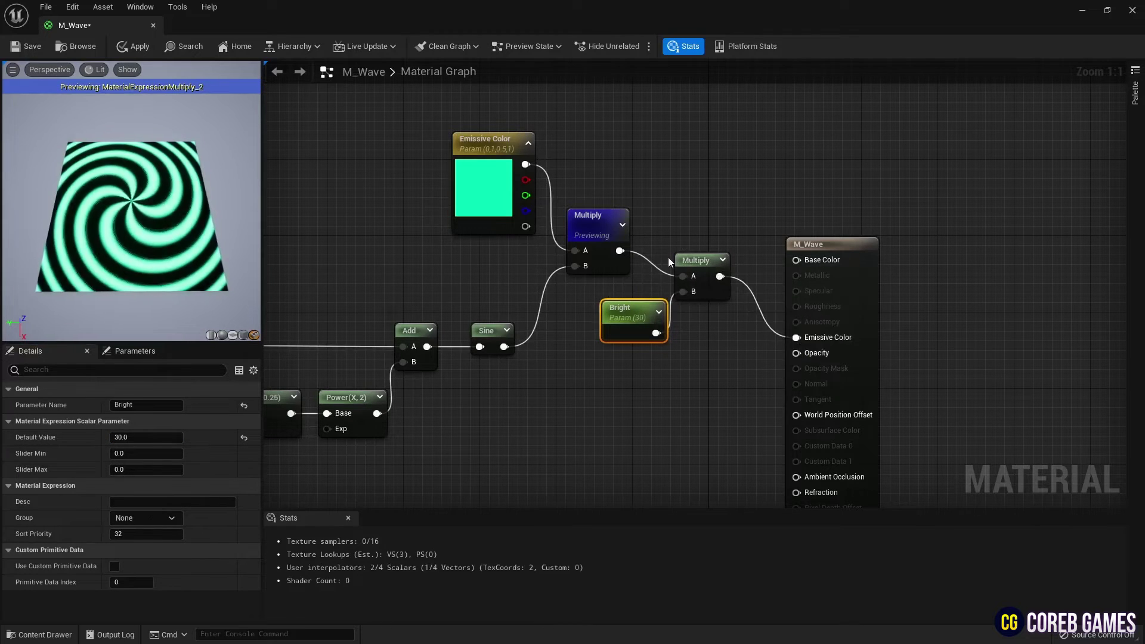
{"action": "right_click", "coordinate": [610, 231]}
{"action": "left_click", "coordinate": [643, 253]}
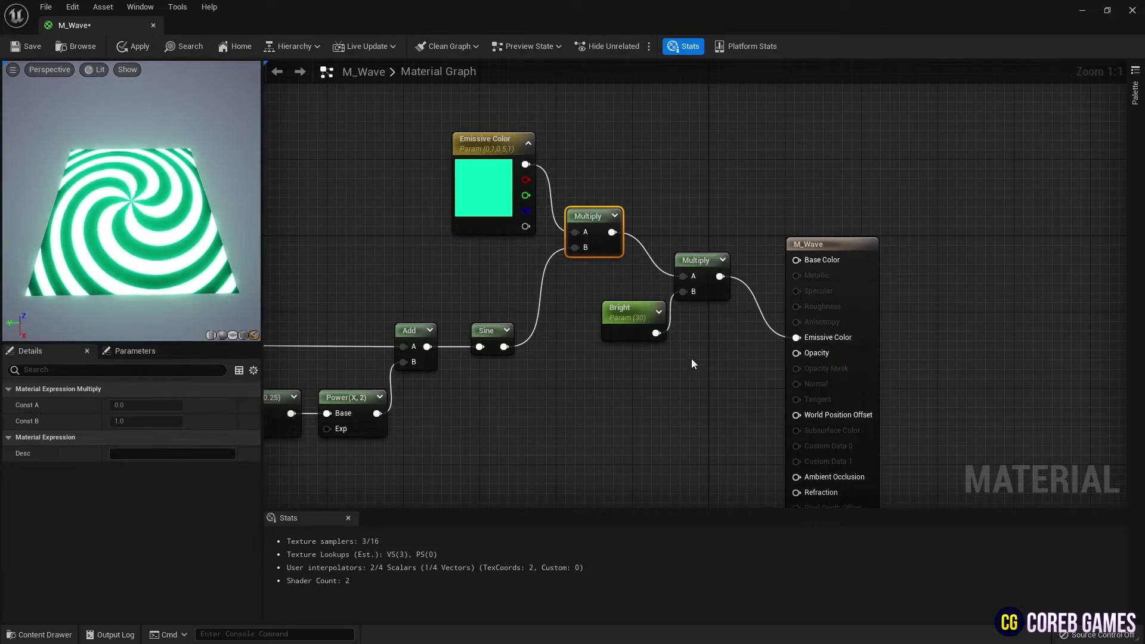
{"action": "right_click_drag", "start_coordinate": [618, 385], "coordinate": [828, 201]}
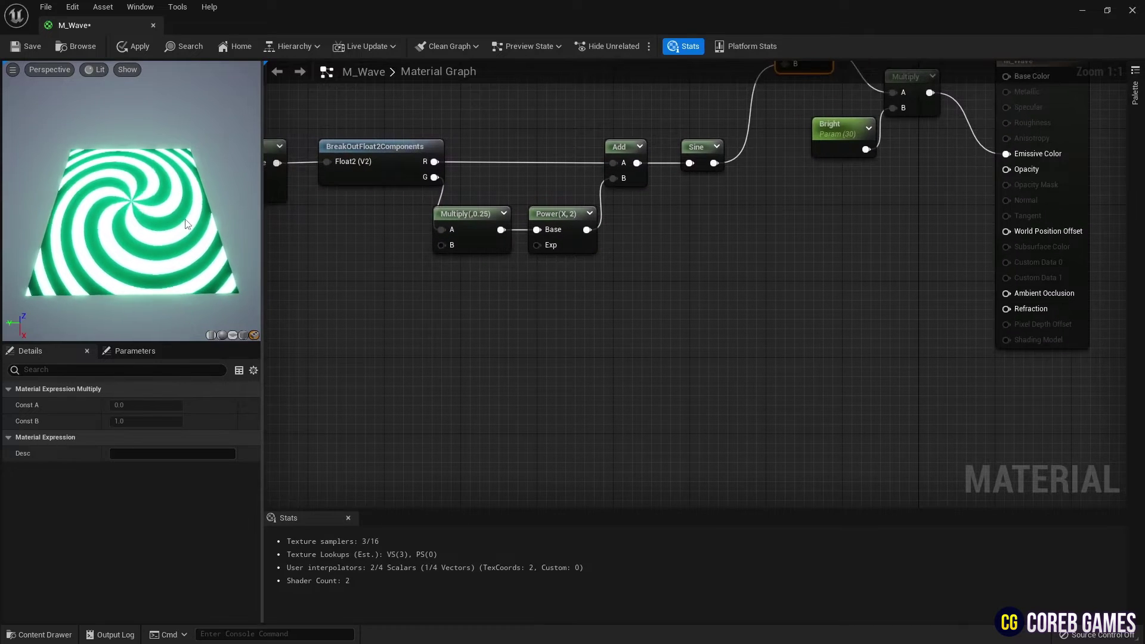
Add a RadialGradientExponential node and a Constant node for the 0.15 radius.
{"action": "right_click_drag", "start_coordinate": [598, 308], "coordinate": [591, 272]}
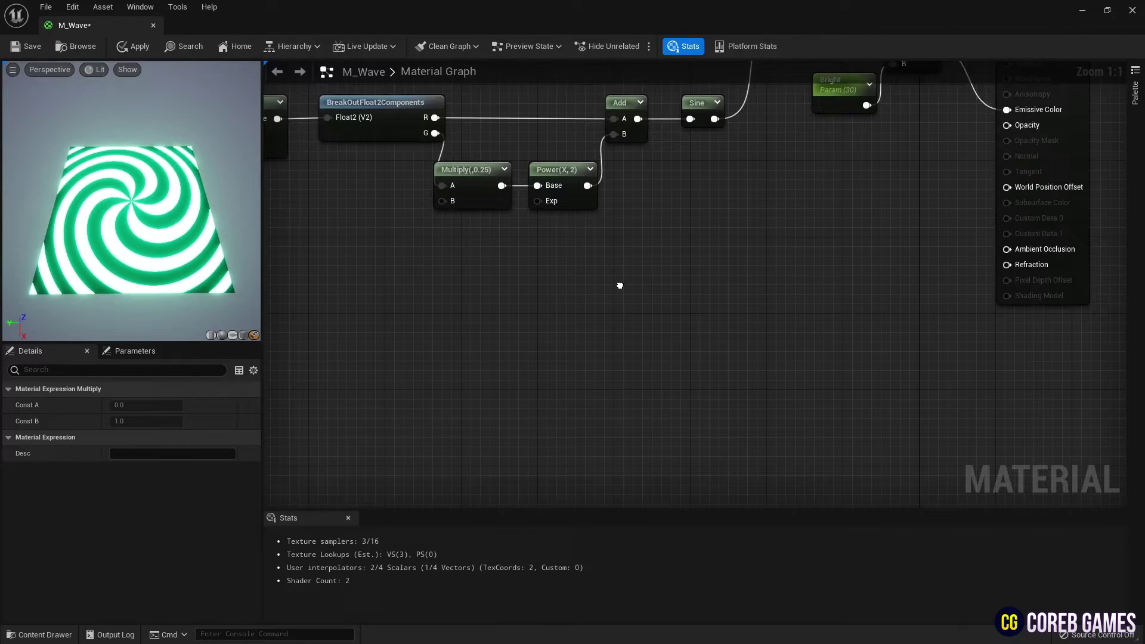
{"action": "right_click", "coordinate": [586, 257]}
{"action": "type", "text": "rad"}
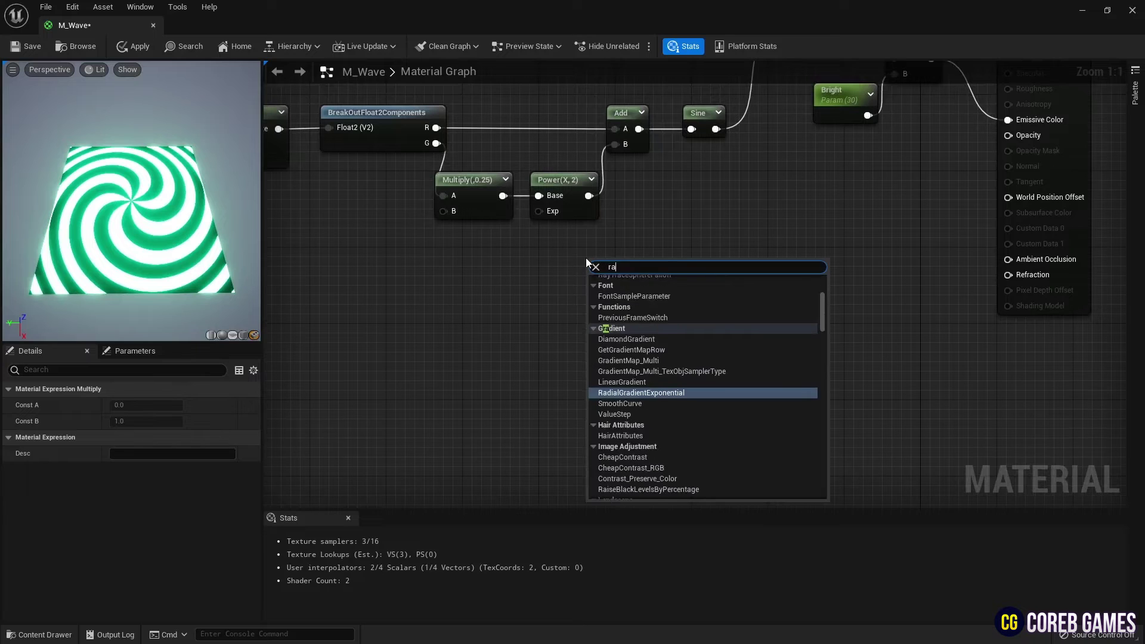
{"action": "left_click", "coordinate": [656, 386]}
{"action": "left_click_drag", "start_coordinate": [650, 263], "coordinate": [507, 264]}
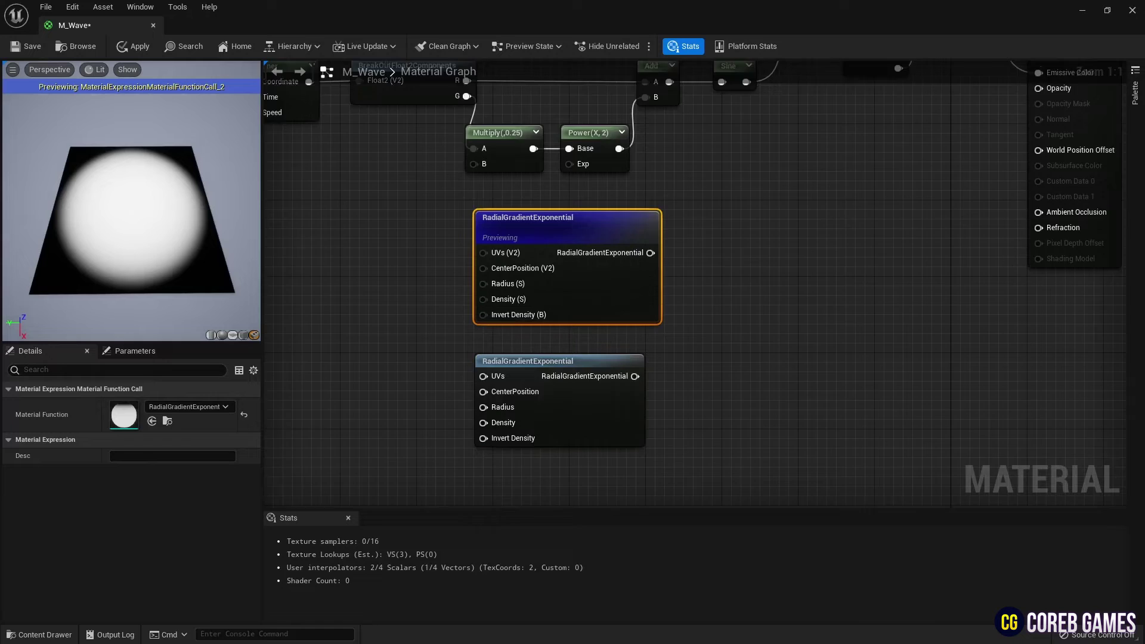
{"action": "right_click_drag", "start_coordinate": [403, 362], "coordinate": [452, 307]}
{"action": "left_click", "coordinate": [453, 306]}
{"action": "right_click", "coordinate": [452, 327]}
{"action": "left_click", "coordinate": [438, 299]}
{"action": "left_click", "coordinate": [438, 325]}
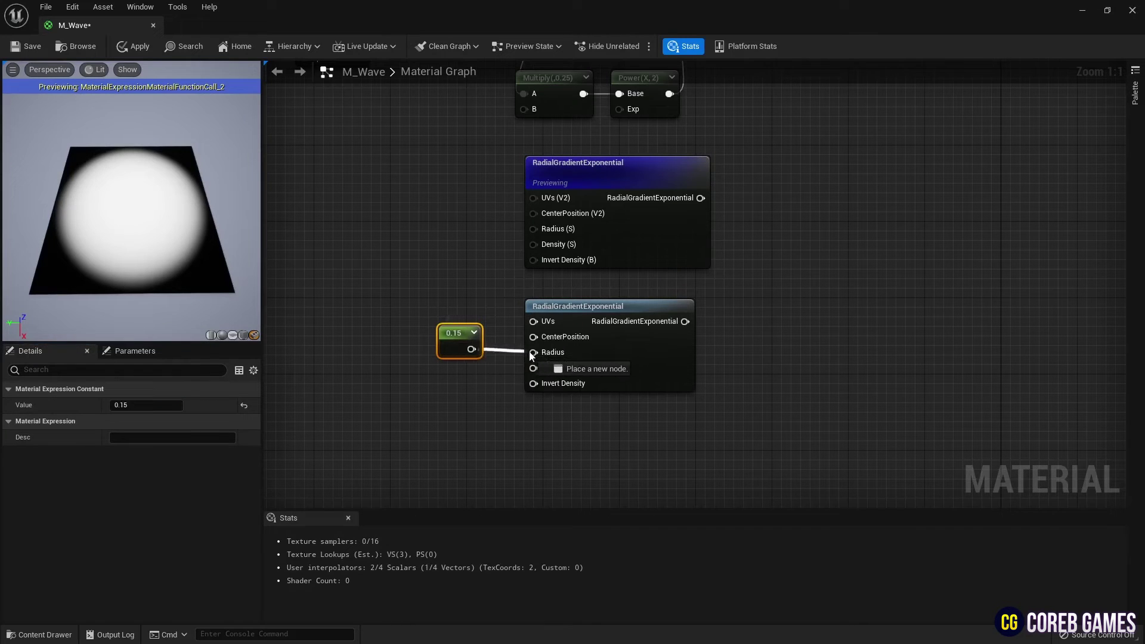
Subtract the 0.15-radius gradient from the default one and preview the Subtract node.
{"action": "right_click_drag", "start_coordinate": [770, 243], "coordinate": [670, 276]}
{"action": "right_click", "coordinate": [674, 260]}
{"action": "type", "text": "sub"}
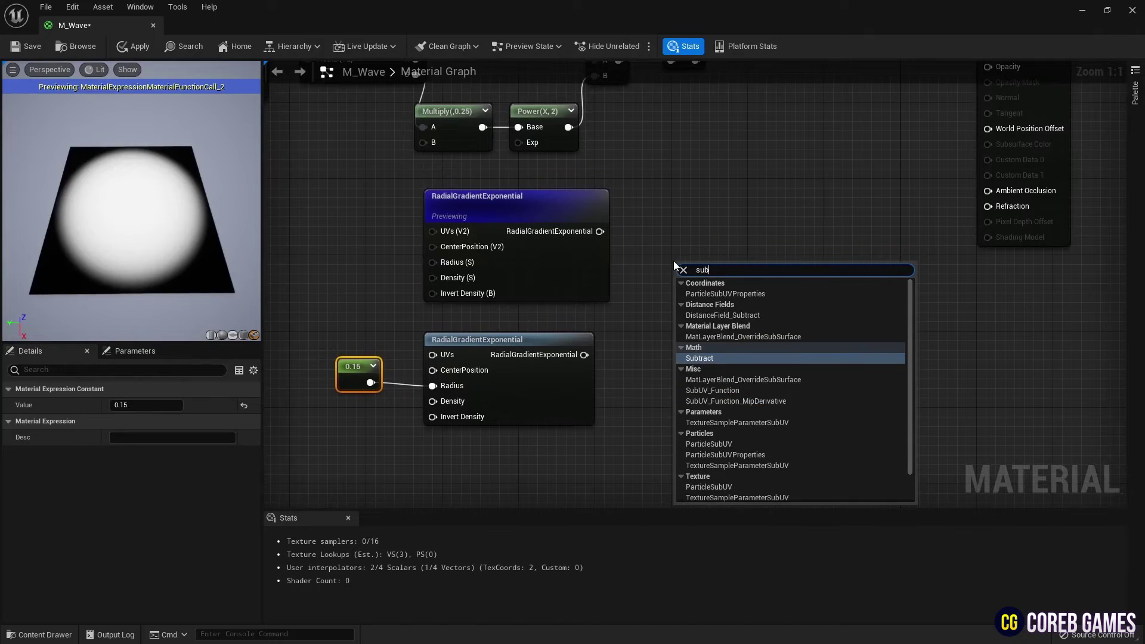
{"action": "key", "text": "Return"}
{"action": "left_click_drag", "start_coordinate": [599, 231], "coordinate": [686, 301]}
{"action": "right_click", "coordinate": [704, 270]}
{"action": "left_click", "coordinate": [754, 292]}
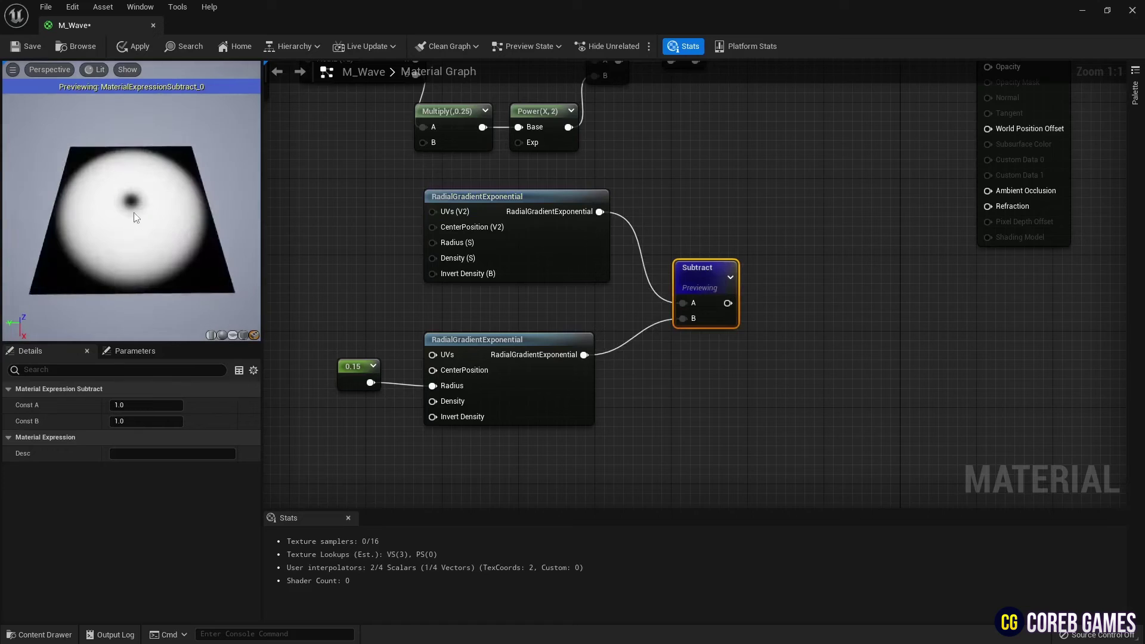
Multiply the Sine spiral by the Subtract radial mask into Opacity, then stop previewing Subtract.
{"action": "key", "text": "Home"}
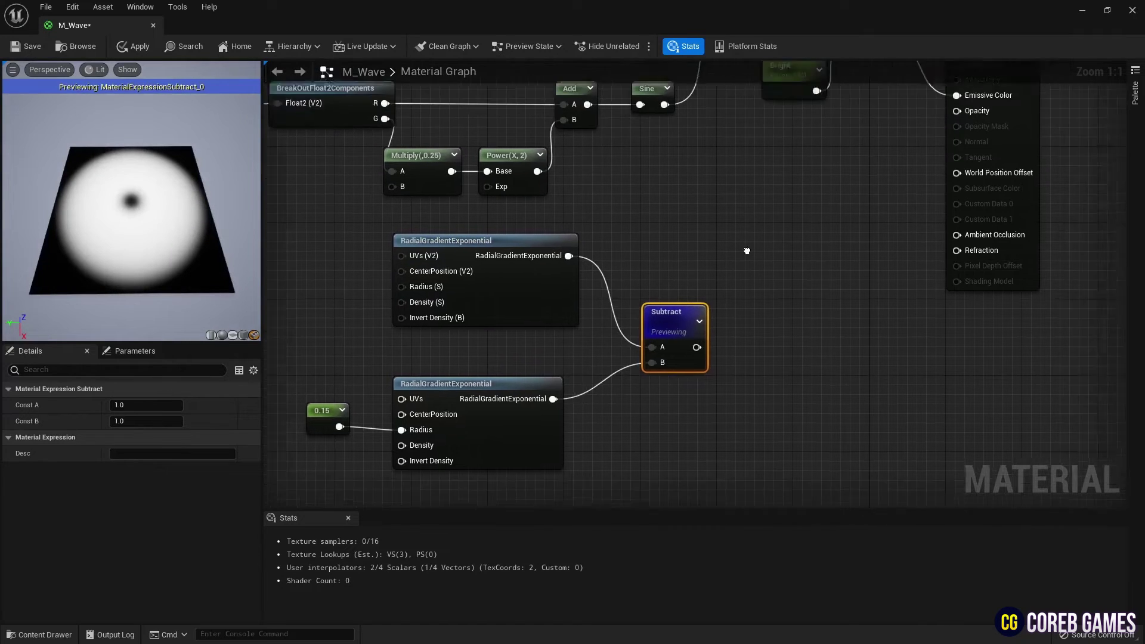
{"action": "left_click", "coordinate": [690, 236]}
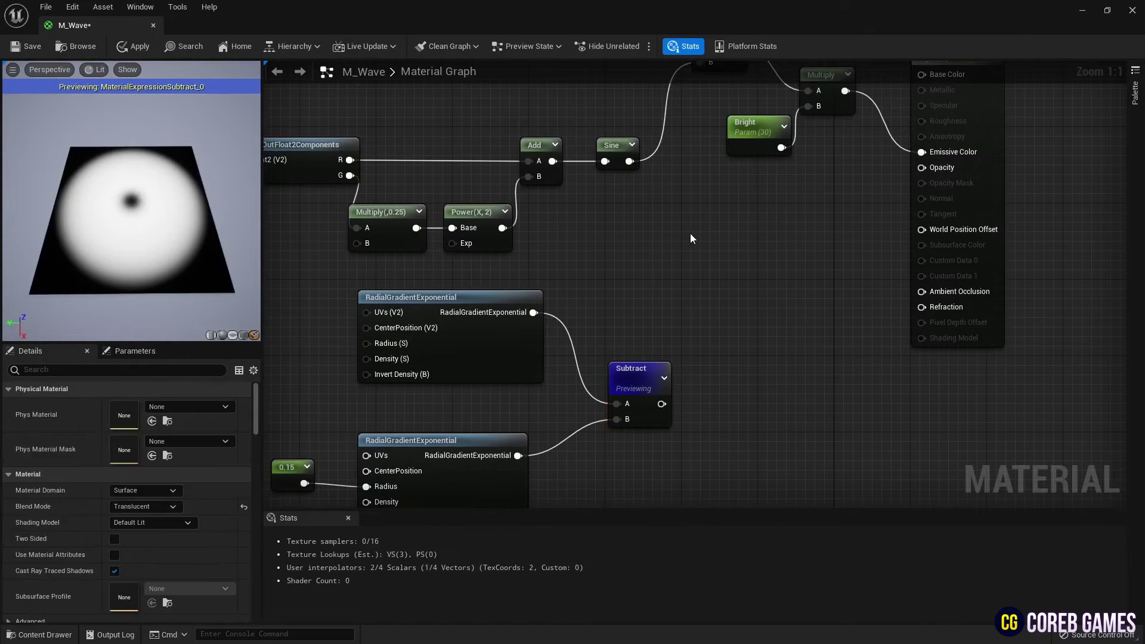
{"action": "left_click", "coordinate": [696, 227]}
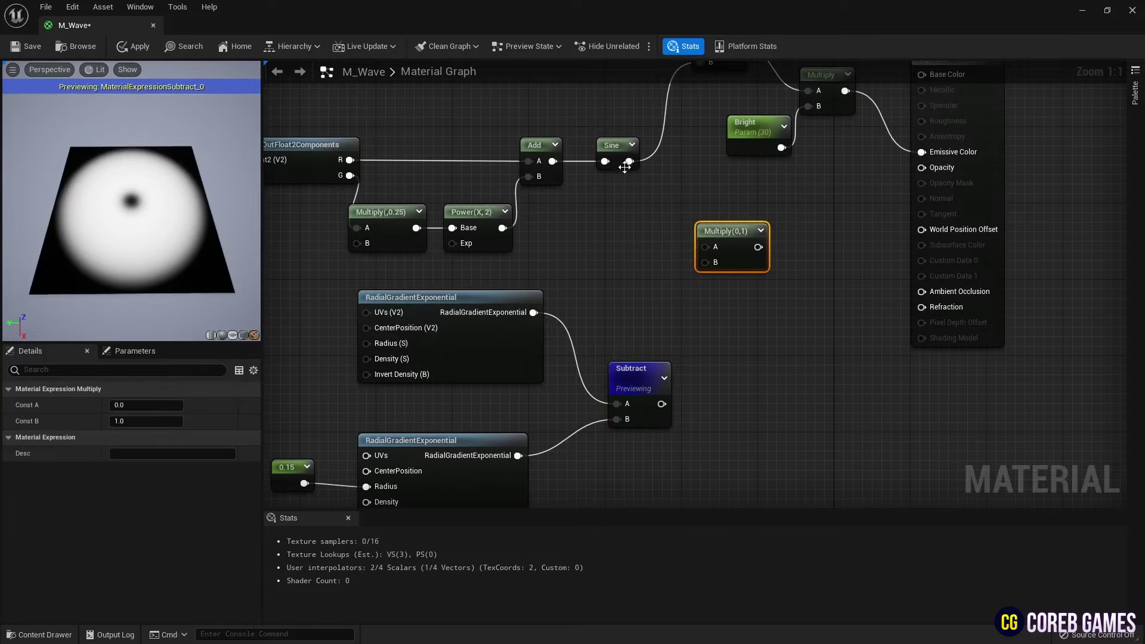
{"action": "left_click_drag", "start_coordinate": [630, 161], "coordinate": [746, 248]}
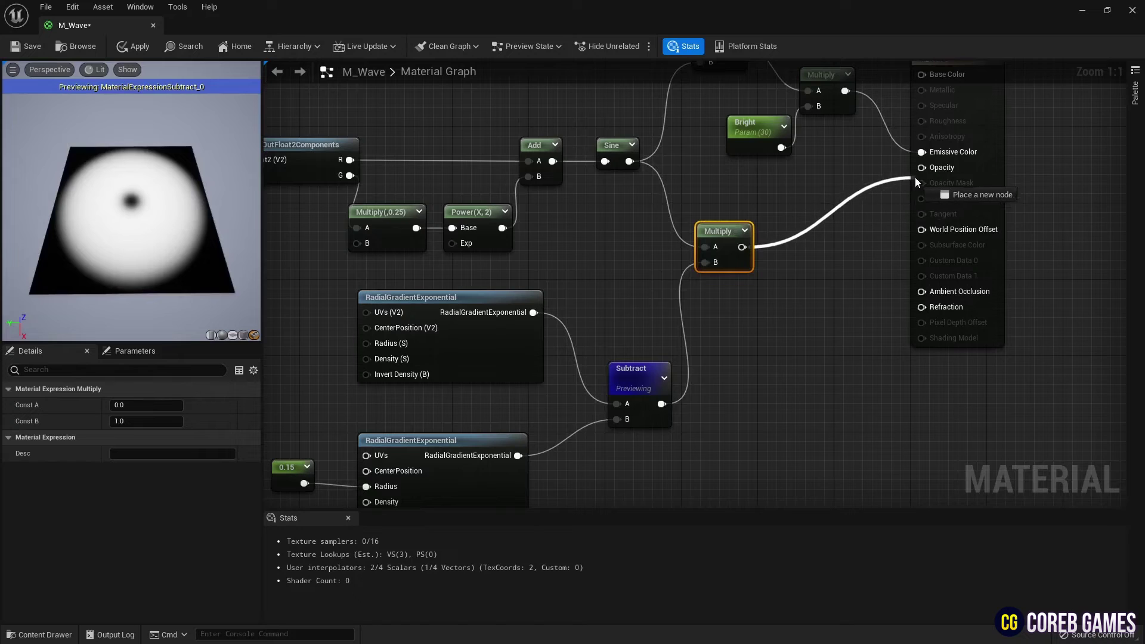
{"action": "right_click", "coordinate": [722, 233]}
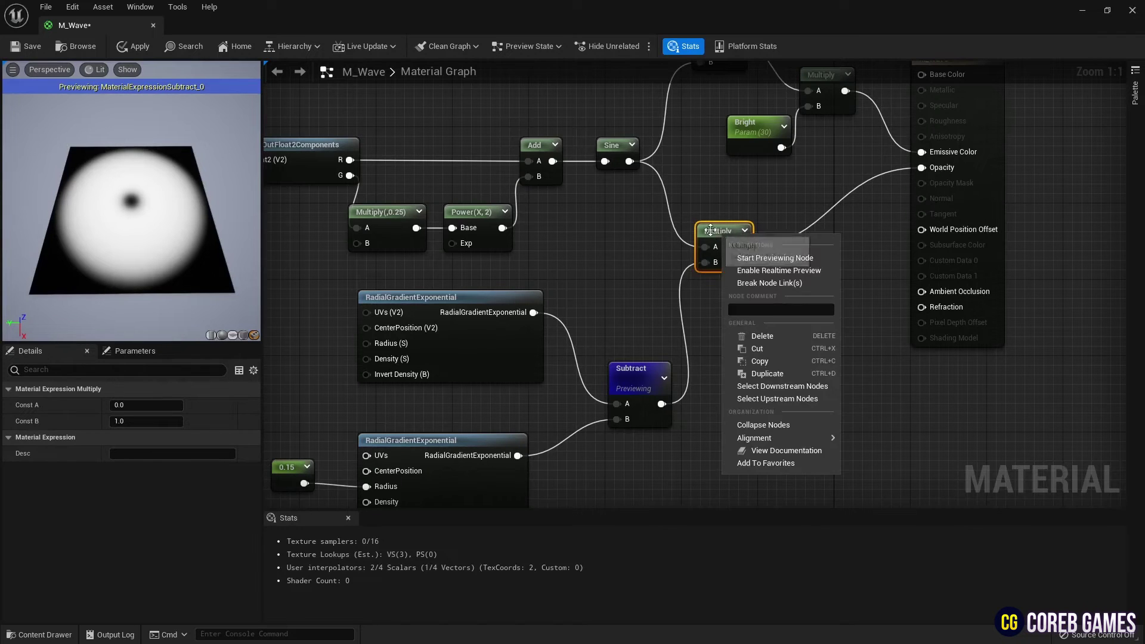
{"action": "key", "text": "Escape"}
{"action": "right_click", "coordinate": [679, 389]}
{"action": "left_click", "coordinate": [710, 414]}
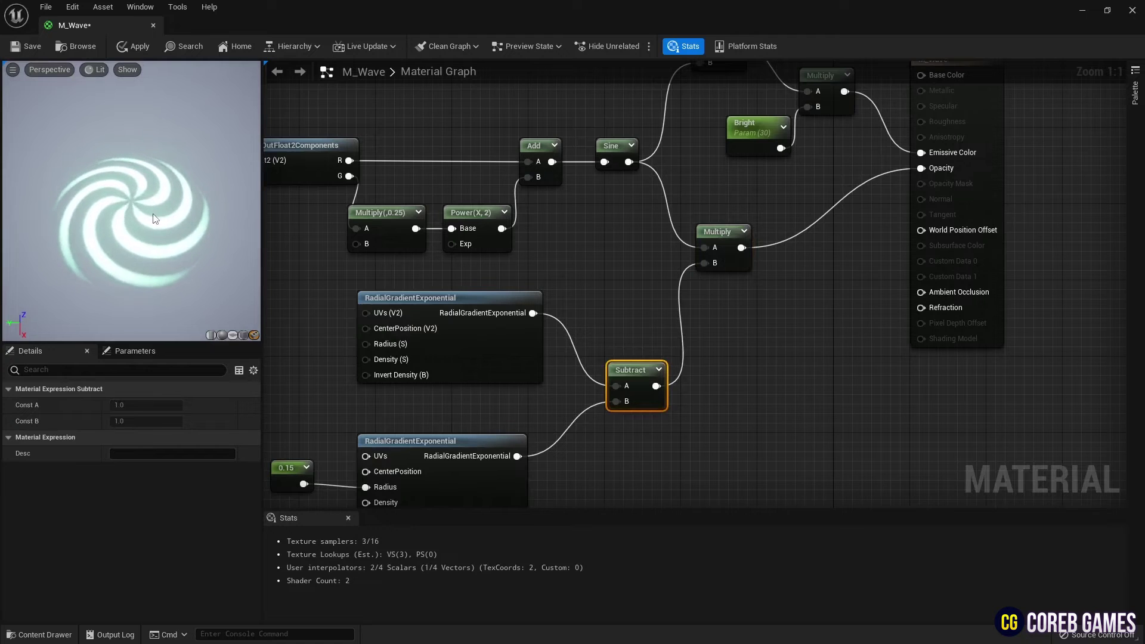
Add a VertexNormalWS node to the M_Wave graph.
{"action": "right_click_drag", "start_coordinate": [924, 238], "coordinate": [843, 218]}
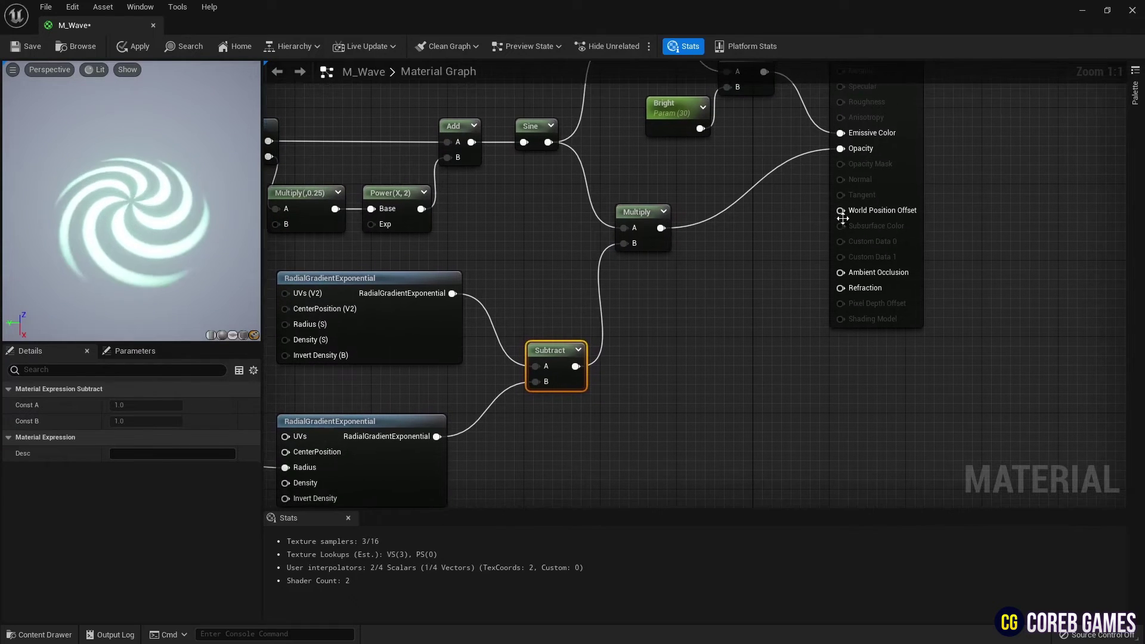
{"action": "left_click_drag", "start_coordinate": [857, 192], "coordinate": [875, 191]}
{"action": "right_click", "coordinate": [762, 254]}
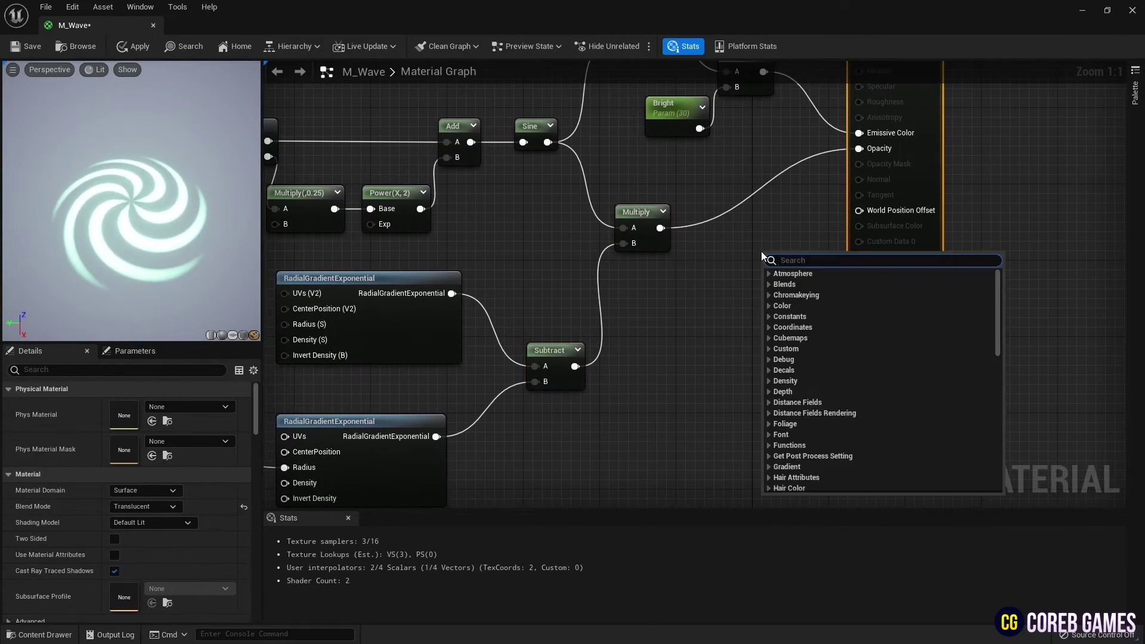
{"action": "left_click", "coordinate": [761, 242]}
{"action": "right_click", "coordinate": [726, 261]}
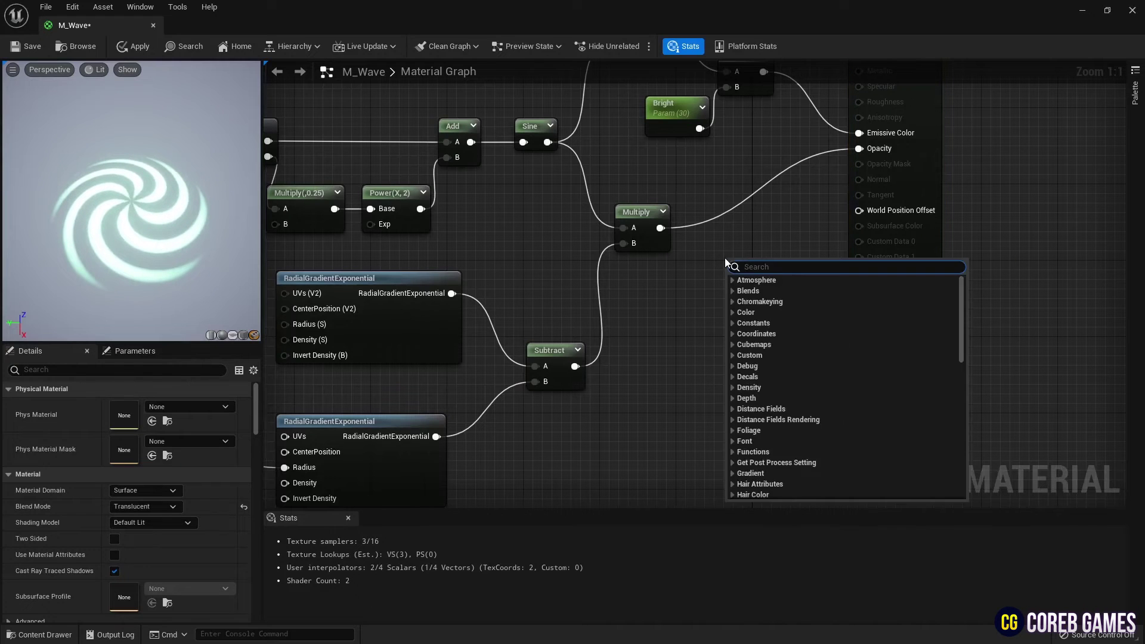
{"action": "type", "text": "ver"}
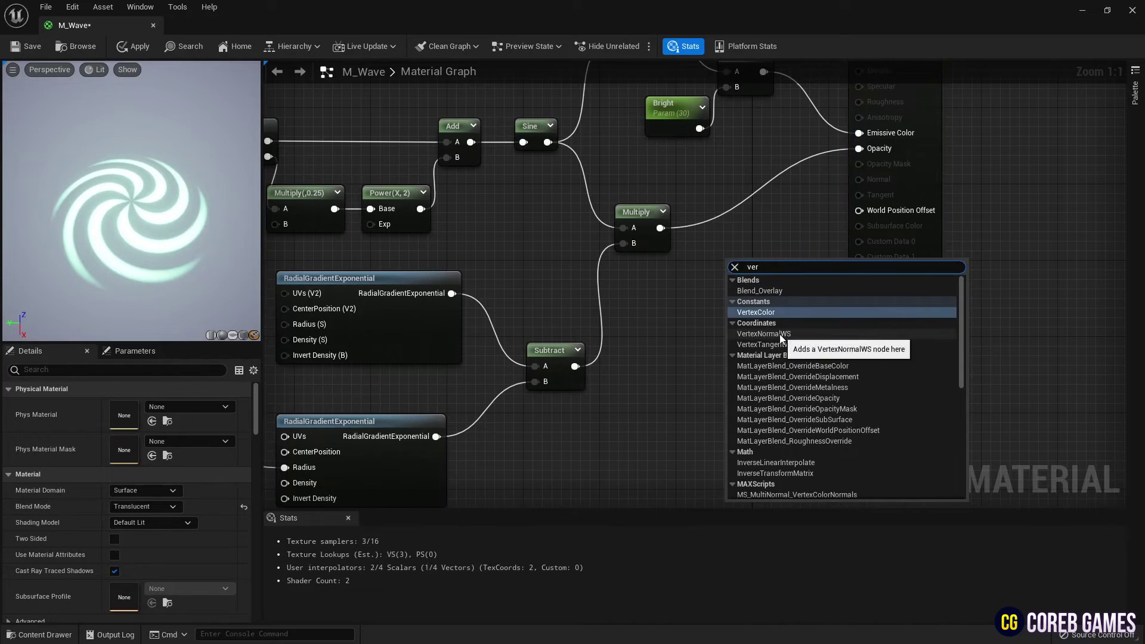
{"action": "left_click", "coordinate": [779, 334]}
Add two Multiply nodes and a scalar parameter named 'WPO Amount' (default 20).
{"action": "left_click_drag", "start_coordinate": [926, 189], "coordinate": [955, 188]}
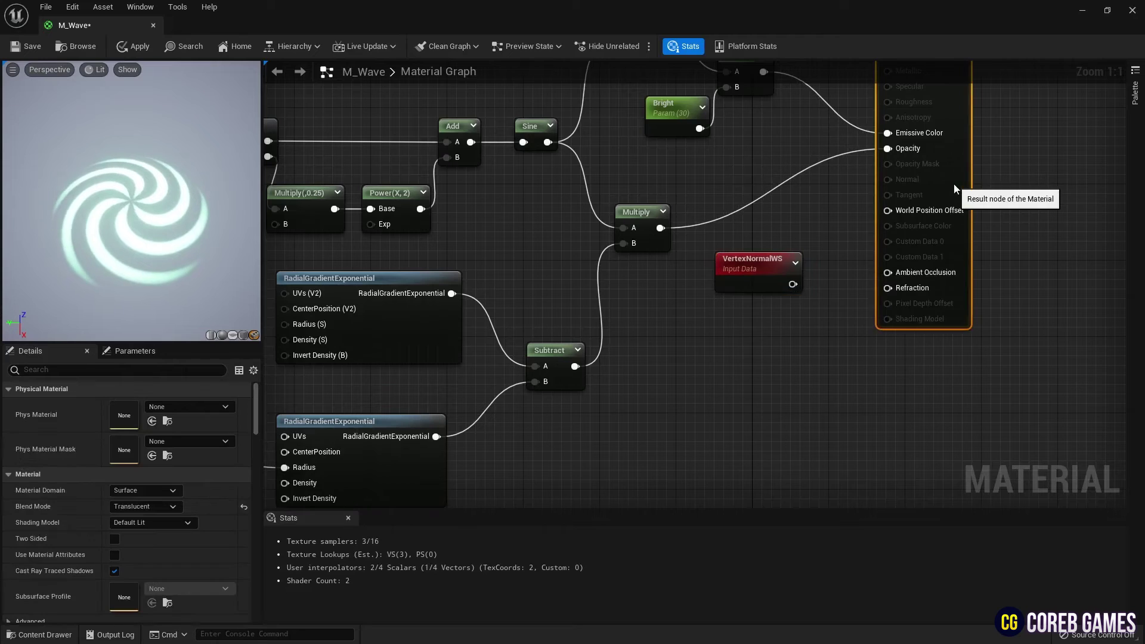
{"action": "left_click", "coordinate": [820, 306]}
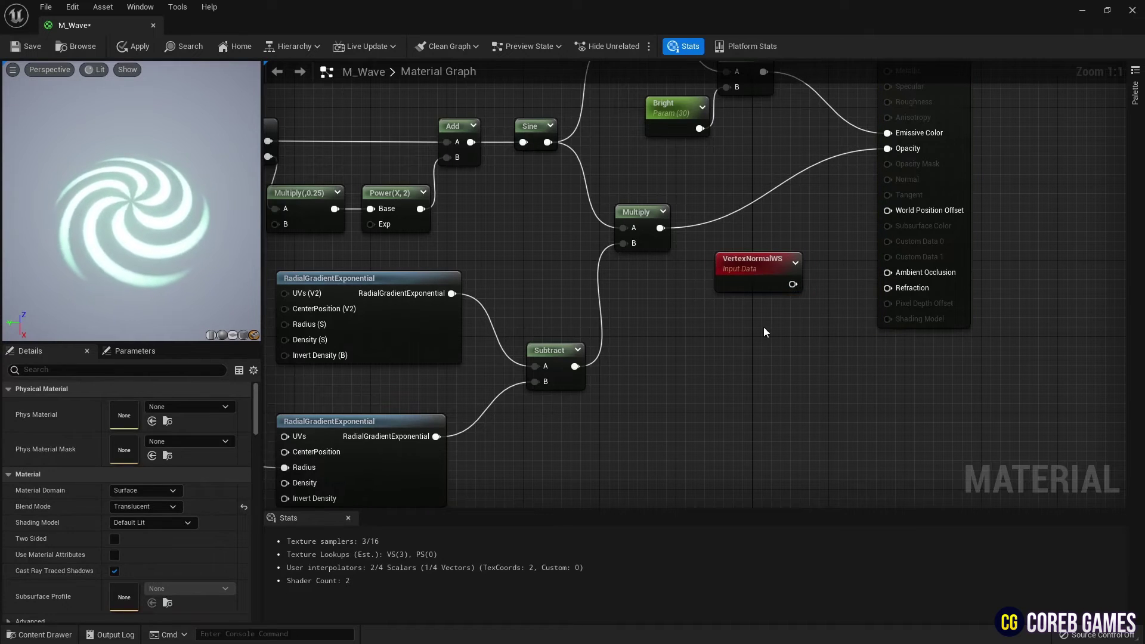
{"action": "left_click", "coordinate": [728, 321]}
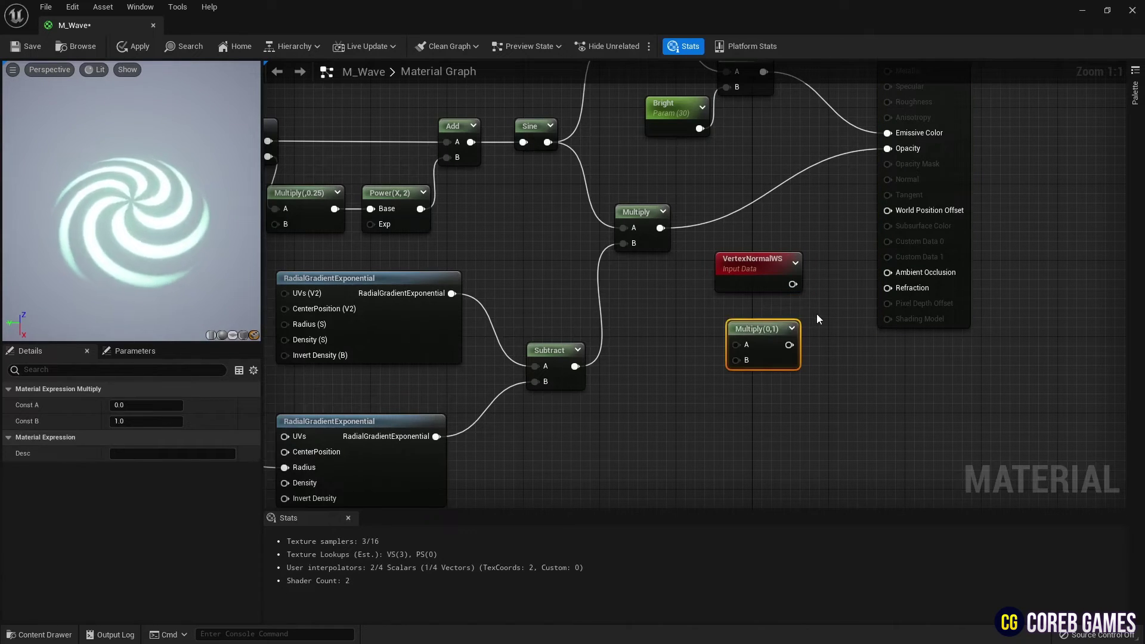
{"action": "key", "text": "ctrl+d"}
{"action": "left_click_drag", "start_coordinate": [753, 330], "coordinate": [733, 328]}
{"action": "left_click", "coordinate": [648, 378]}
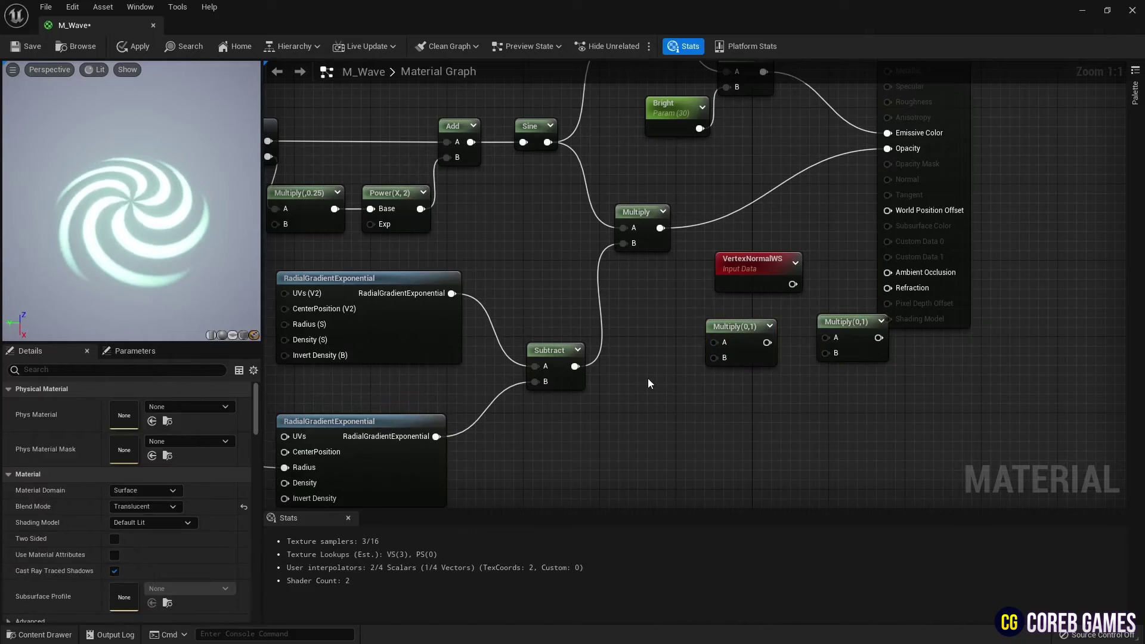
{"action": "left_click", "coordinate": [642, 381]}
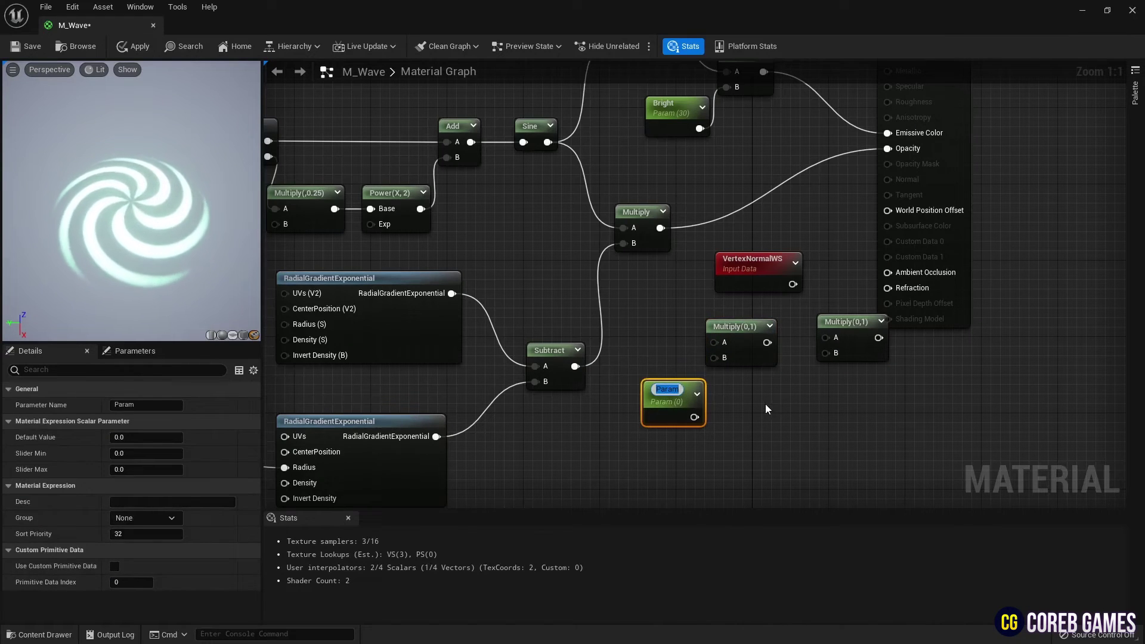
{"action": "type", "text": "WPO Amount"}
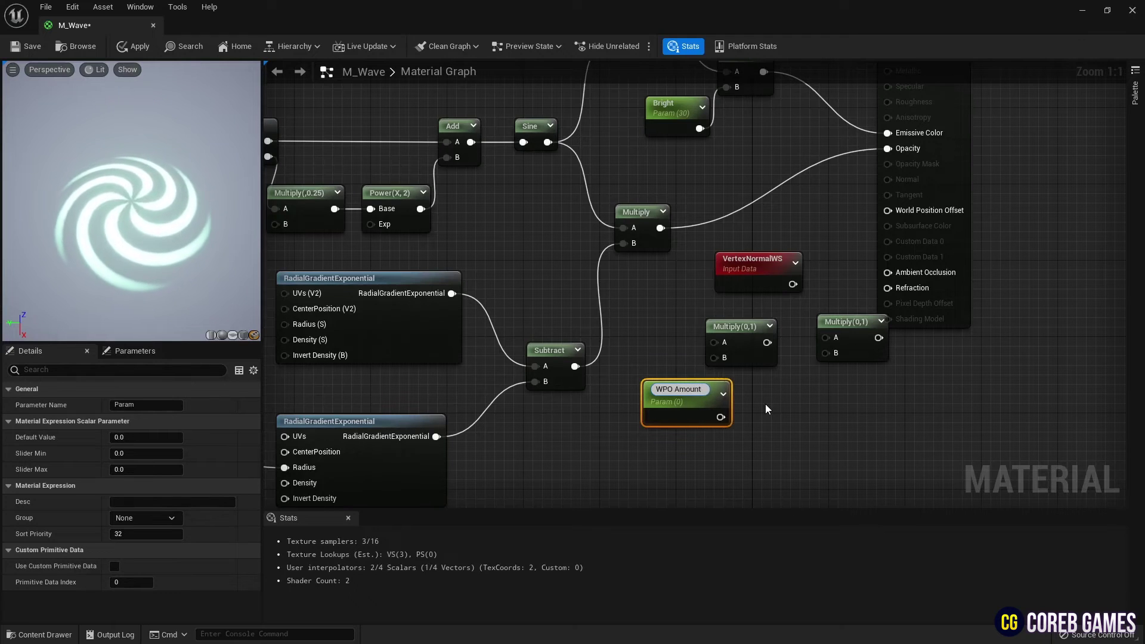
{"action": "key", "text": "Return"}
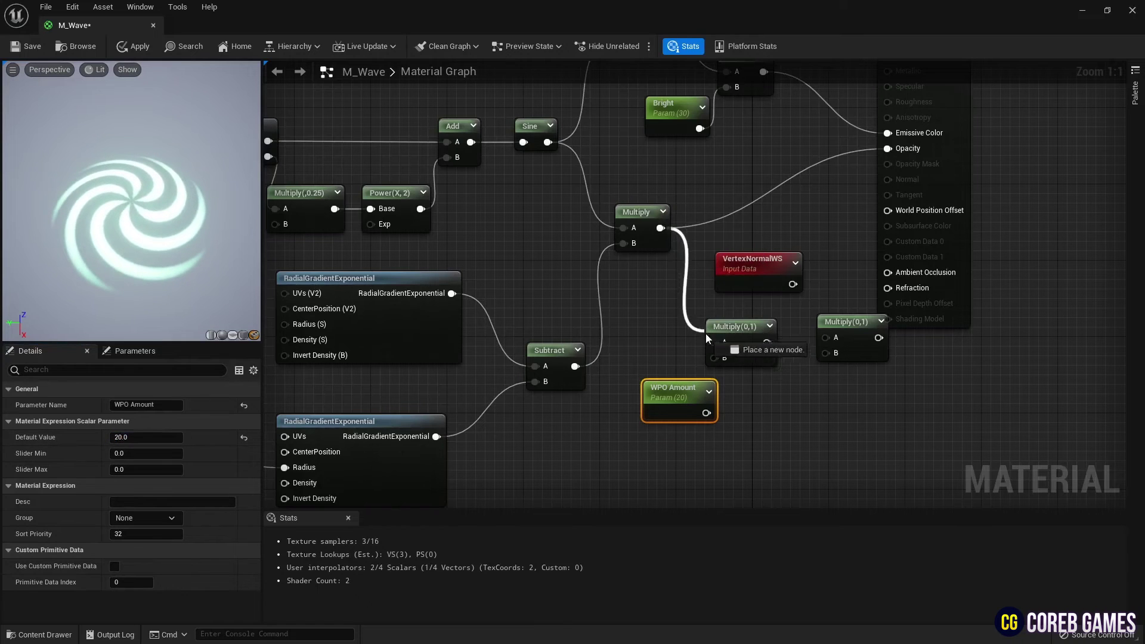
Wire the spiral Multiply × WPO Amount, then that result × VertexNormalWS.
{"action": "left_click_drag", "start_coordinate": [706, 334], "coordinate": [714, 342]}
{"action": "left_click_drag", "start_coordinate": [706, 413], "coordinate": [672, 394]}
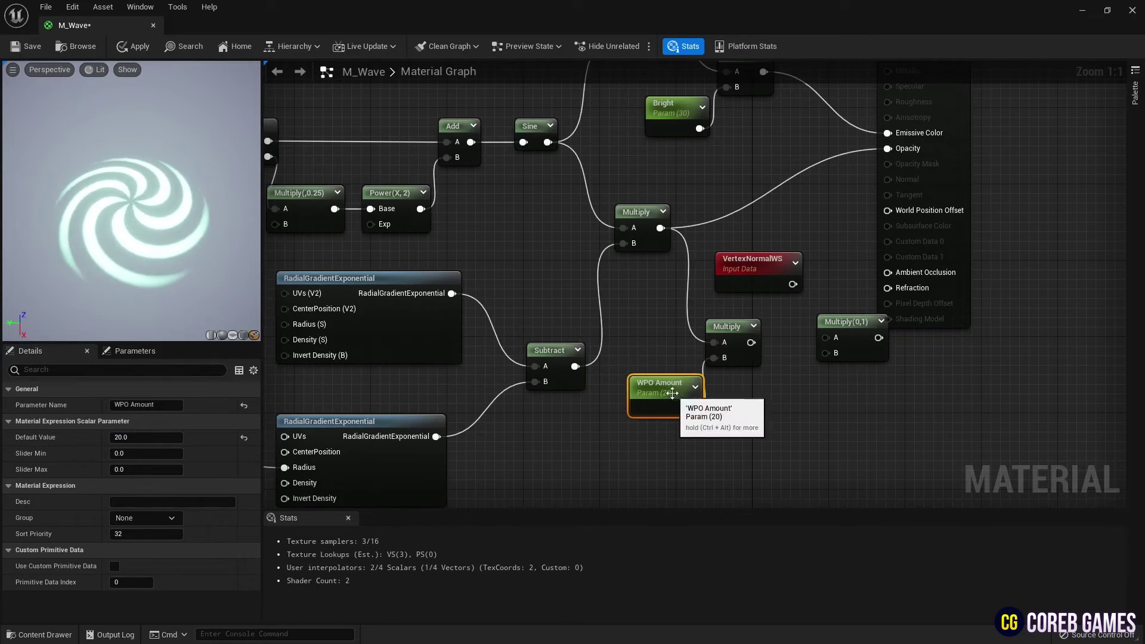
{"action": "mouse_move", "coordinate": [844, 323]}
{"action": "left_mouse_down"}
{"action": "mouse_move", "coordinate": [827, 317]}
{"action": "mouse_move", "coordinate": [812, 334]}
{"action": "mouse_move", "coordinate": [826, 366]}
{"action": "mouse_move", "coordinate": [812, 349]}
{"action": "mouse_move", "coordinate": [827, 320]}
{"action": "left_mouse_up"}
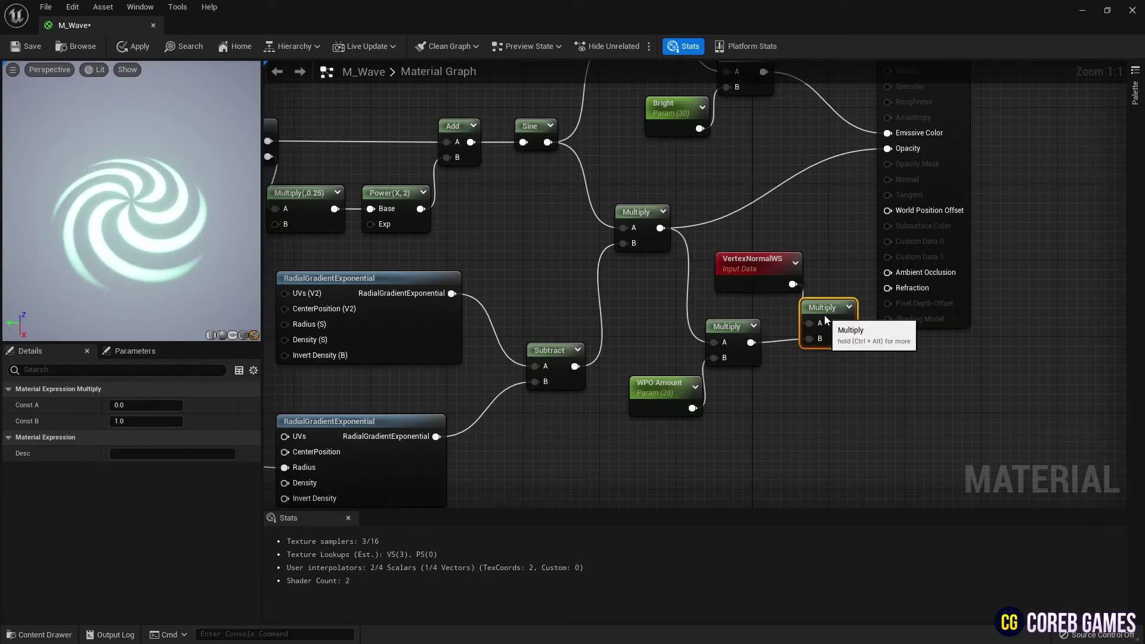
{"action": "left_click_drag", "start_coordinate": [767, 270], "coordinate": [758, 261]}
{"action": "left_click_drag", "start_coordinate": [846, 323], "coordinate": [888, 211]}
Connect the final Multiply to World Position Offset, check the raised spiral, and save M_Wave.
{"action": "left_click", "coordinate": [919, 218]}
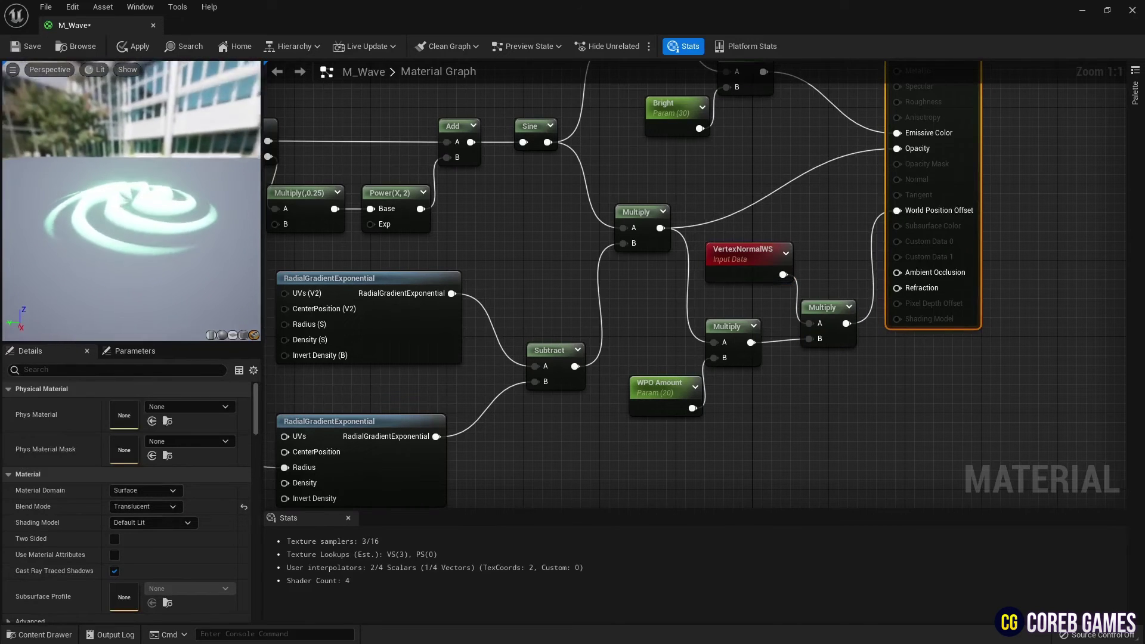
{"action": "left_click_drag", "start_coordinate": [166, 212], "coordinate": [167, 179]}
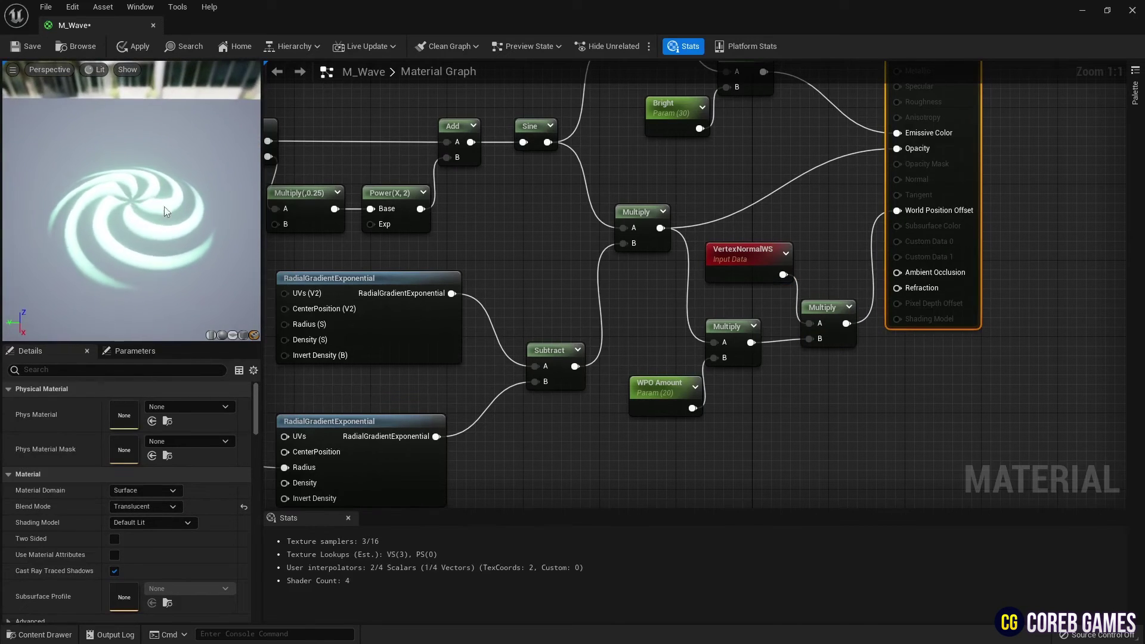
{"action": "left_click", "coordinate": [22, 48]}
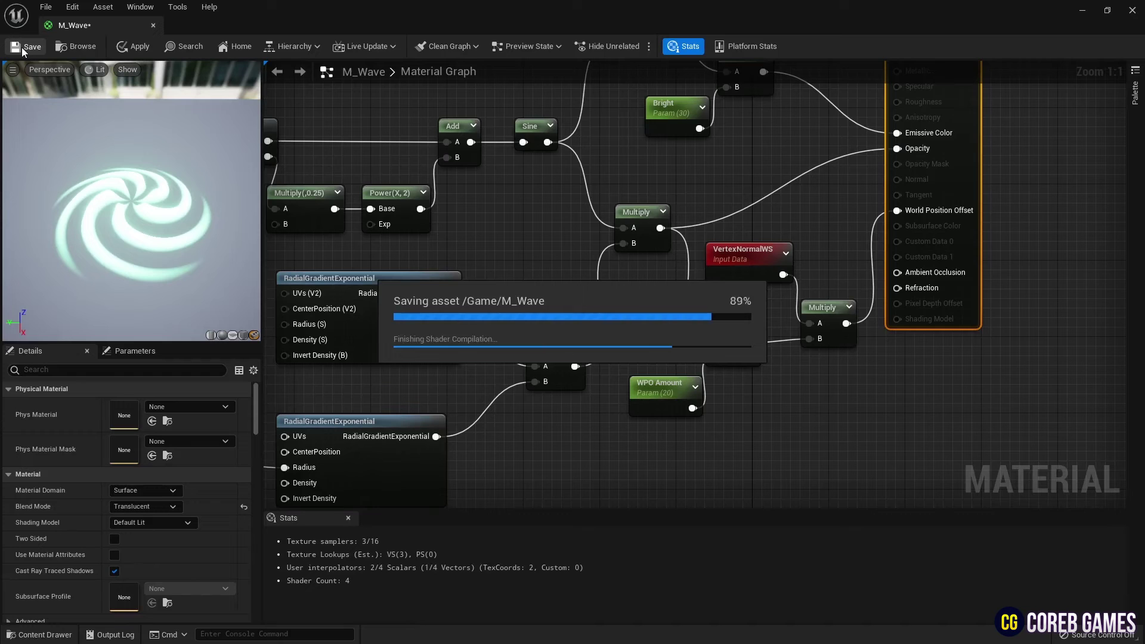
Create the M_Wave_Inst material instance from M_Wave.
{"action": "left_click", "coordinate": [153, 25]}
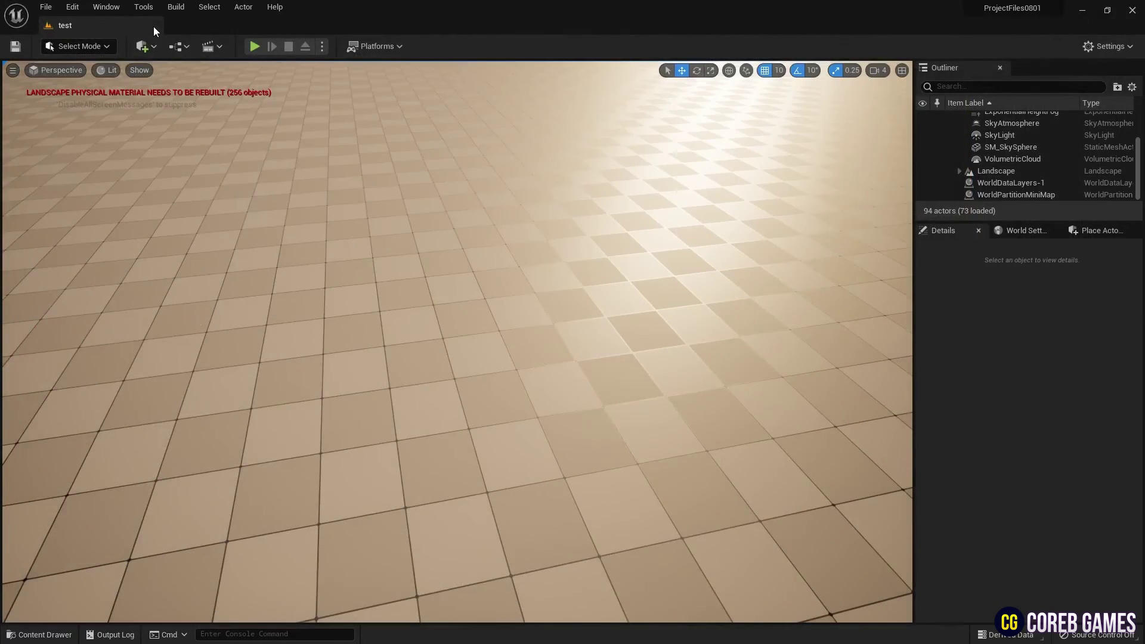
{"action": "left_click", "coordinate": [62, 629]}
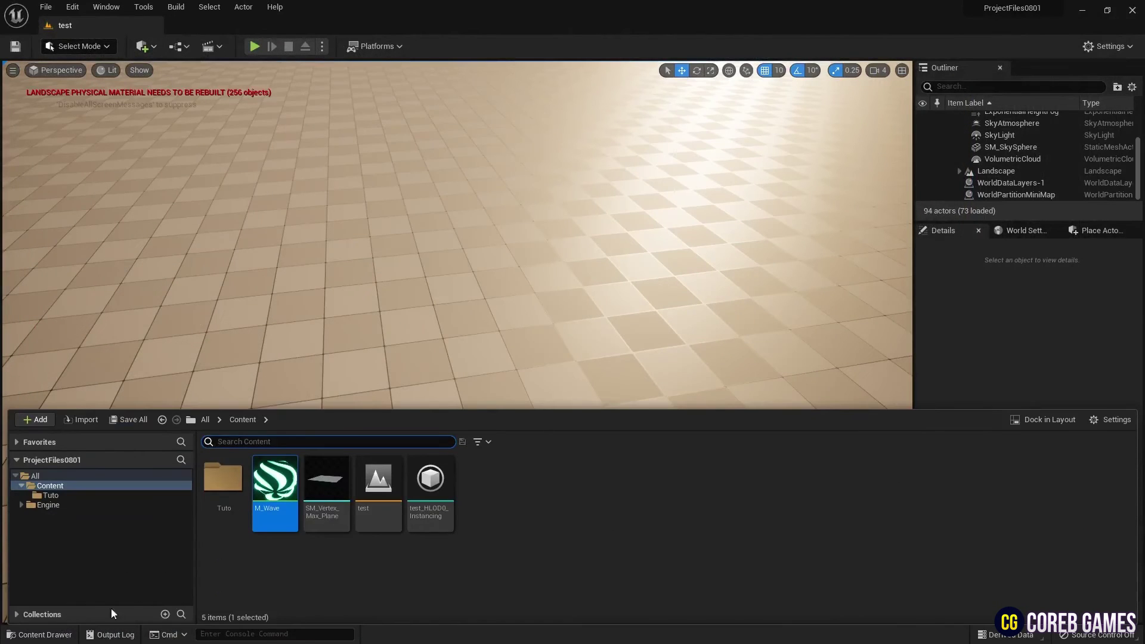
{"action": "right_click", "coordinate": [293, 485]}
{"action": "left_click", "coordinate": [397, 218]}
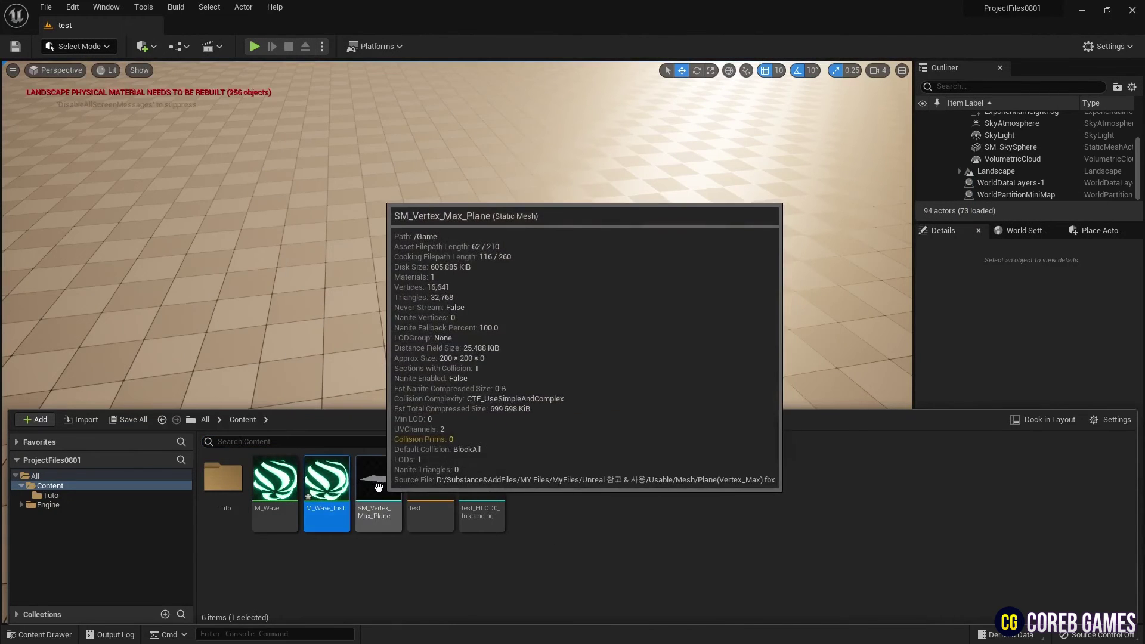
Place SM_Vertex_Max_Plane in the level and set its X and Y scale to 3.
{"action": "left_click_drag", "start_coordinate": [379, 487], "coordinate": [445, 304]}
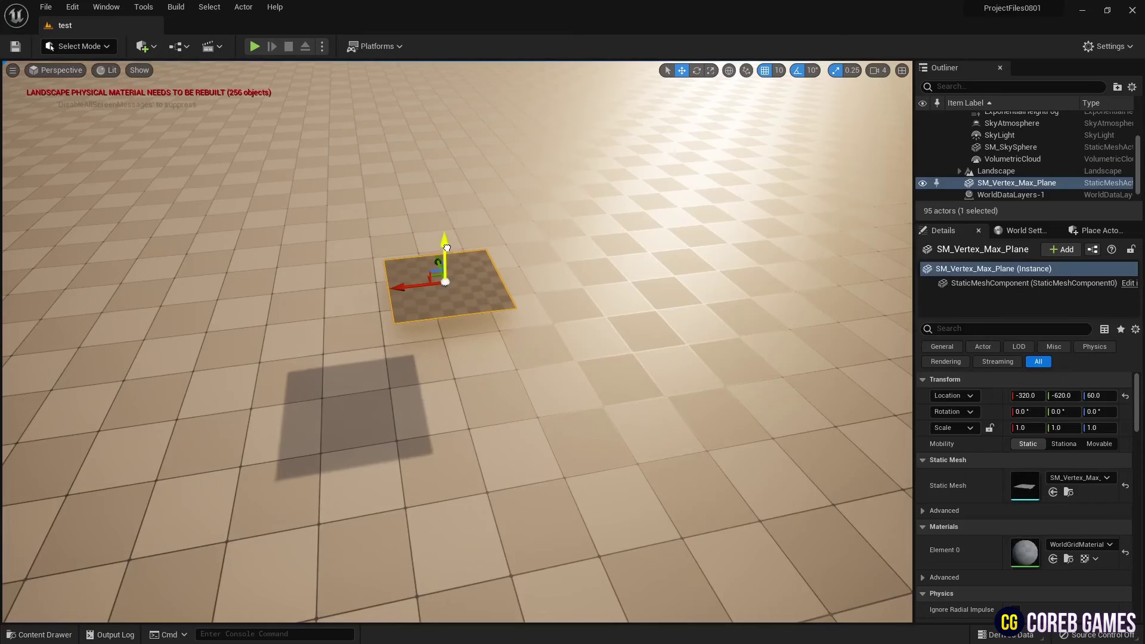
{"action": "key", "text": "f"}
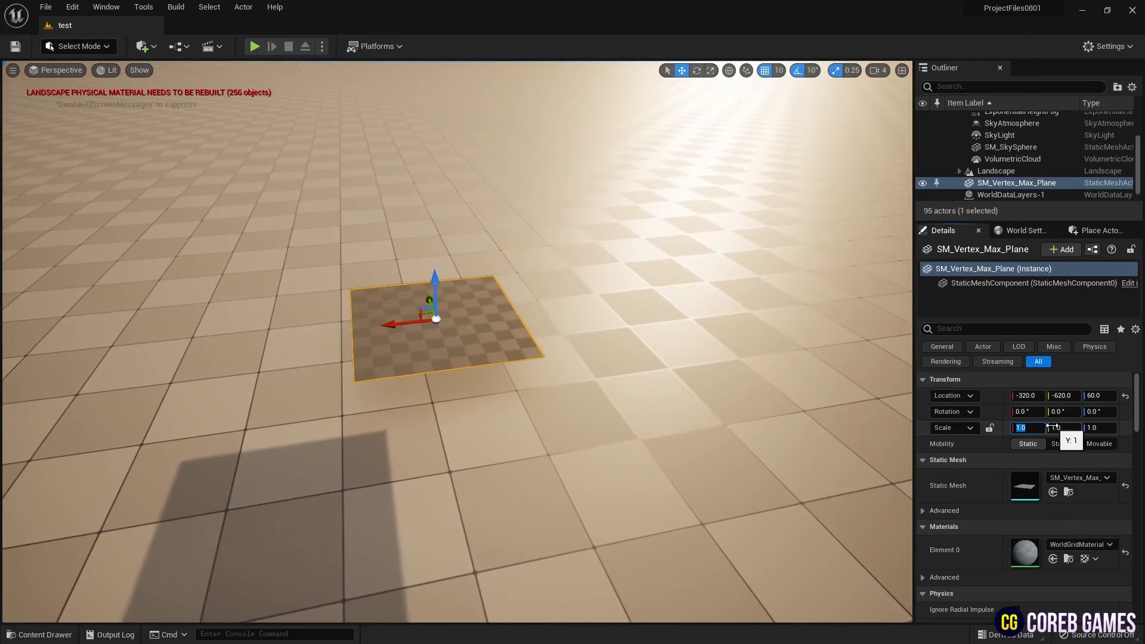
{"action": "type", "text": "3"}
{"action": "key", "text": "Return"}
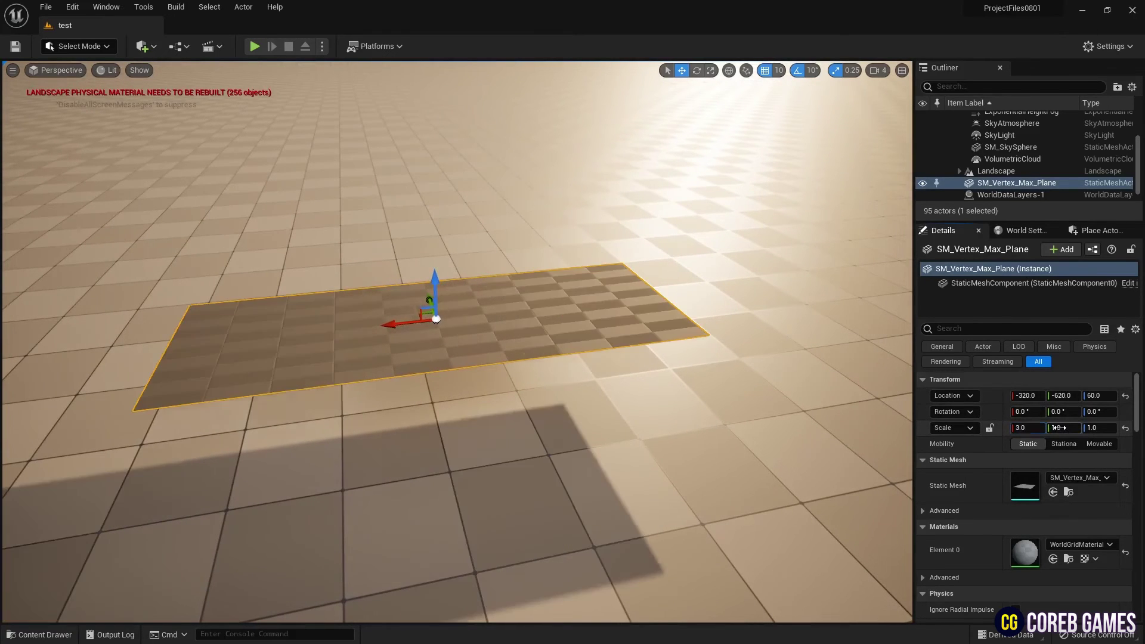
{"action": "left_click", "coordinate": [1059, 428]}
{"action": "type", "text": "3"}
{"action": "key", "text": "Return"}
{"action": "key", "text": "f"}
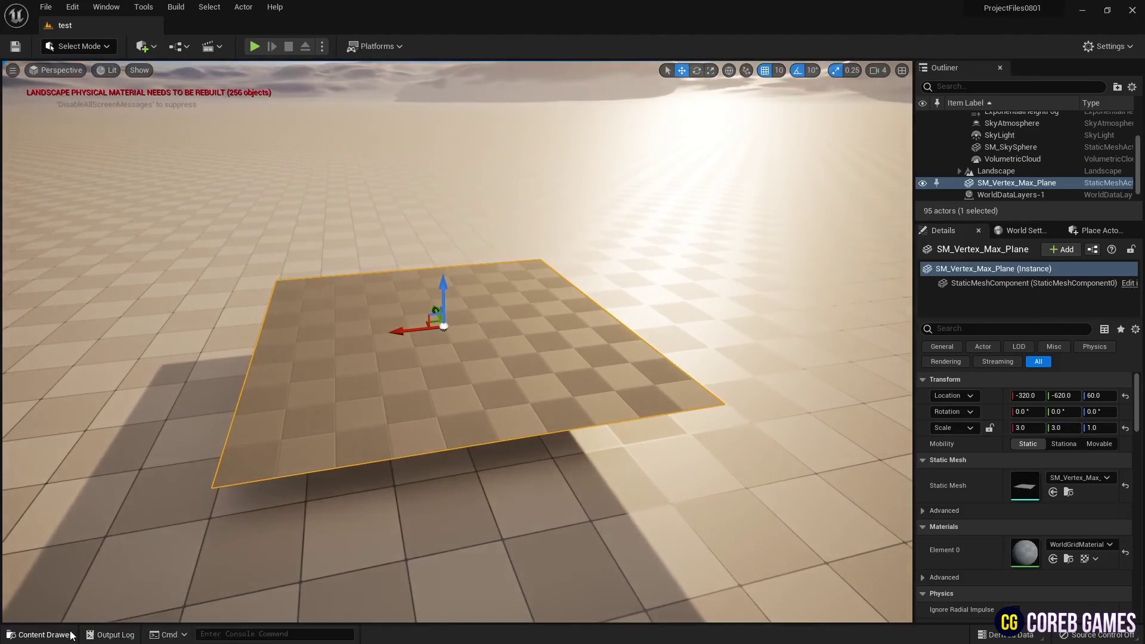
Drop M_Wave_Inst onto the plane and open its instance editor floating over the level.
{"action": "left_click", "coordinate": [40, 635]}
{"action": "left_click_drag", "start_coordinate": [327, 480], "coordinate": [466, 366]}
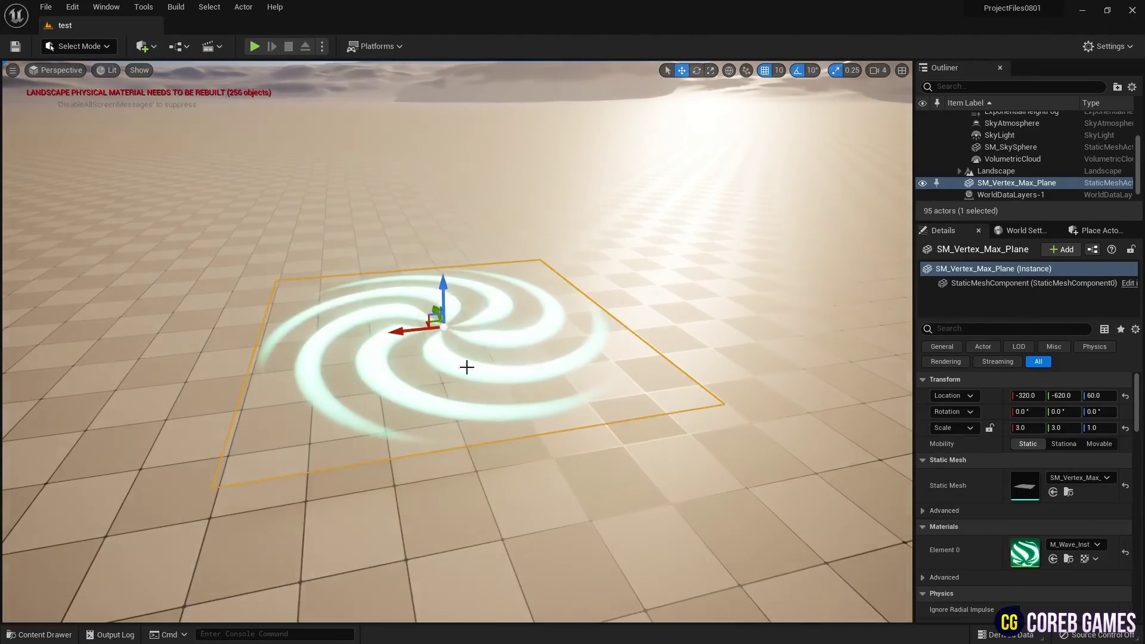
{"action": "key", "text": "ctrl+space"}
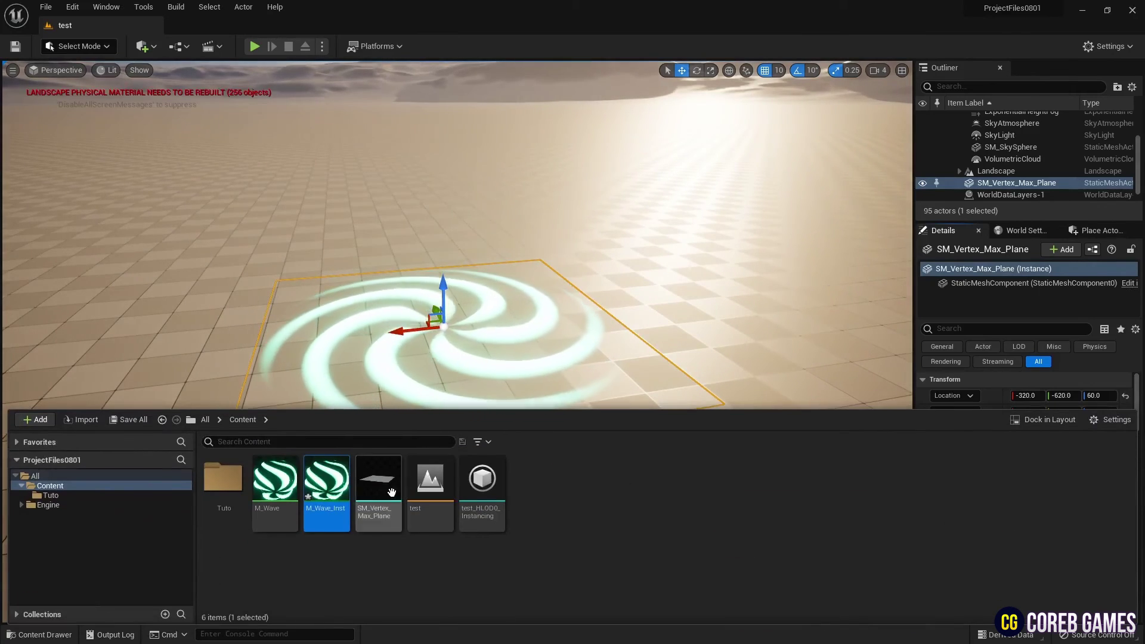
{"action": "double_click", "coordinate": [327, 483]}
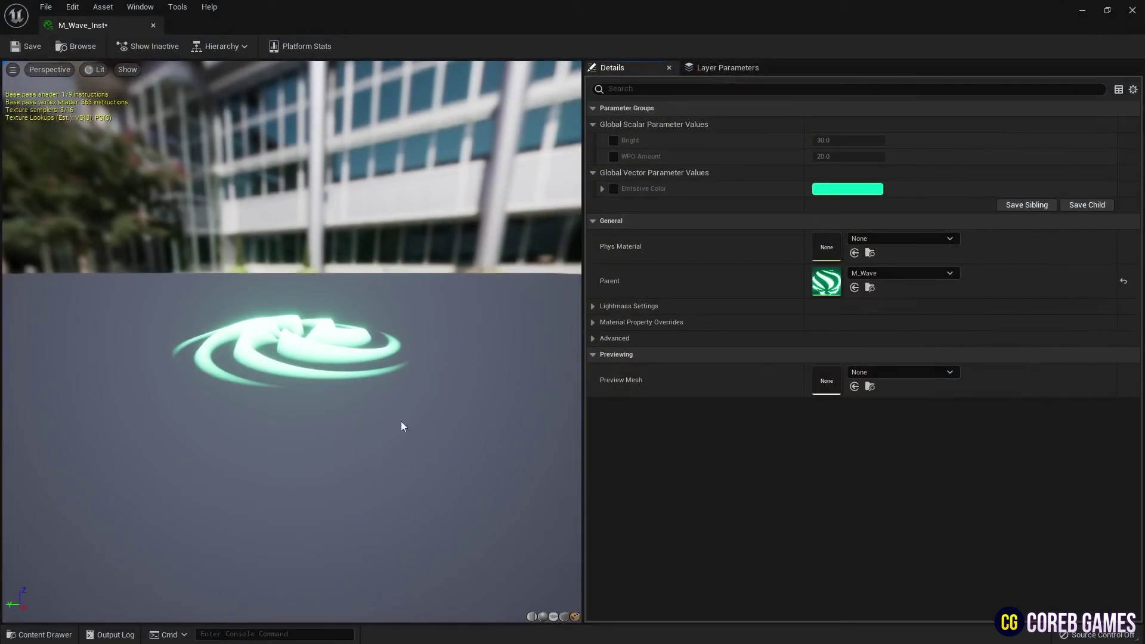
{"action": "left_click", "coordinate": [1107, 10]}
{"action": "left_click_drag", "start_coordinate": [635, 129], "coordinate": [650, 329]}
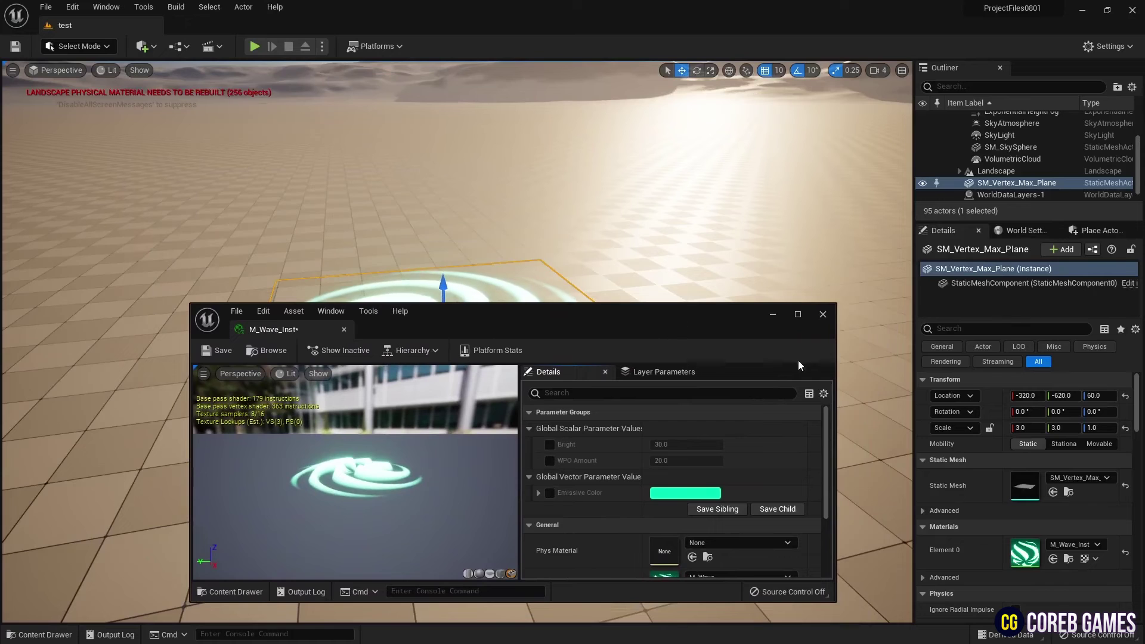